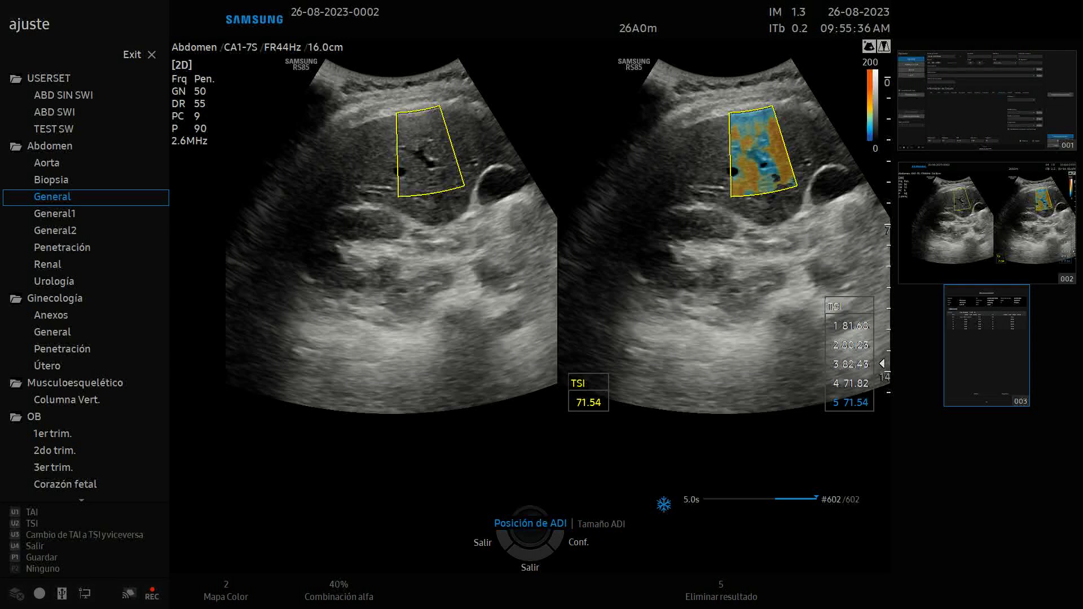
With five liver TSI results recorded, open the Configuración settings at Sistema > General
{"action": "key", "text": "Page_Down"}
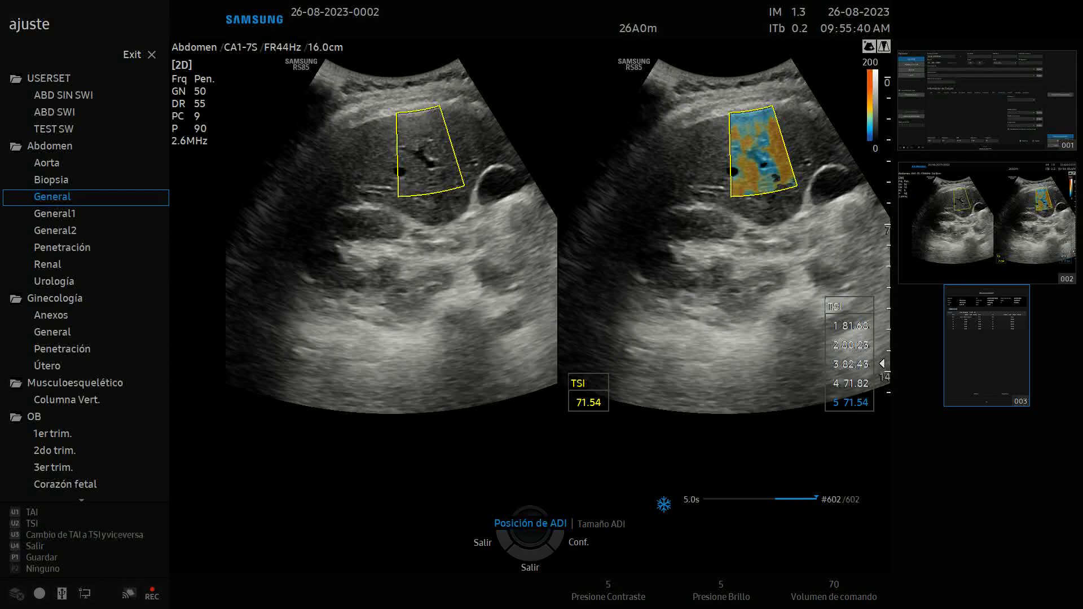
{"action": "key", "text": "F10"}
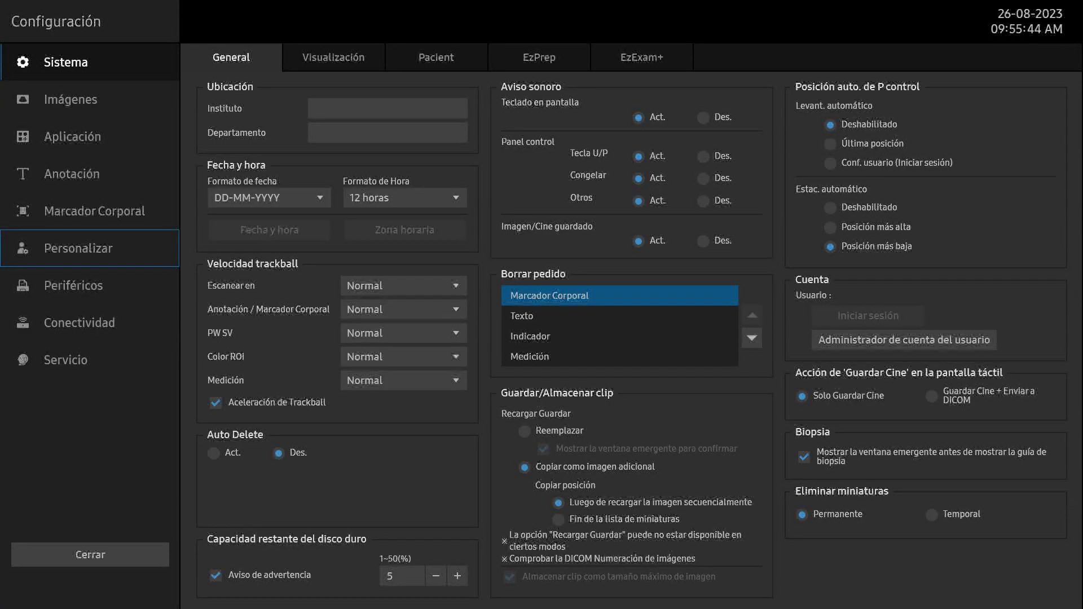
Review the Personalizar Botón U/P key assignments, then exit Configuración back to the frozen exam
{"action": "key", "text": "Return"}
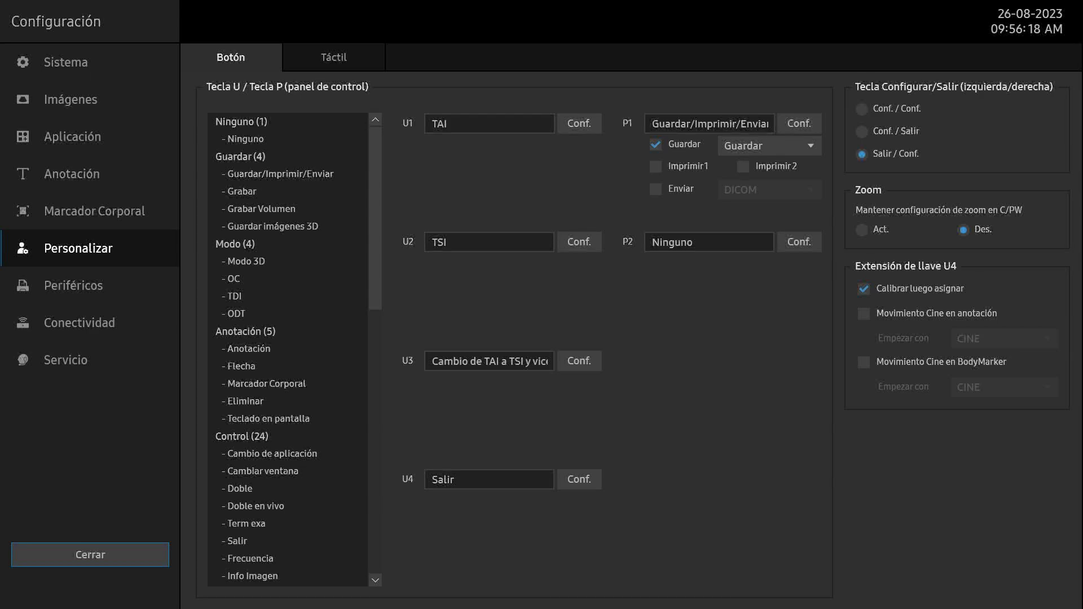
{"action": "key", "text": "Escape"}
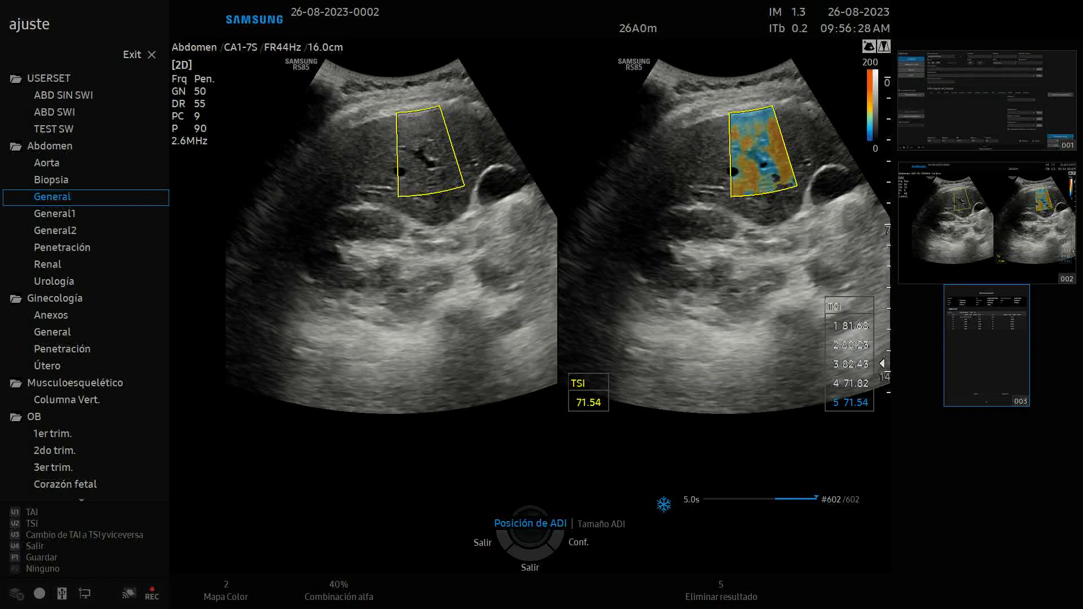
Unfreeze to live imaging and end the current exam, leaving a blank Paciente form
{"action": "key", "text": "Escape"}
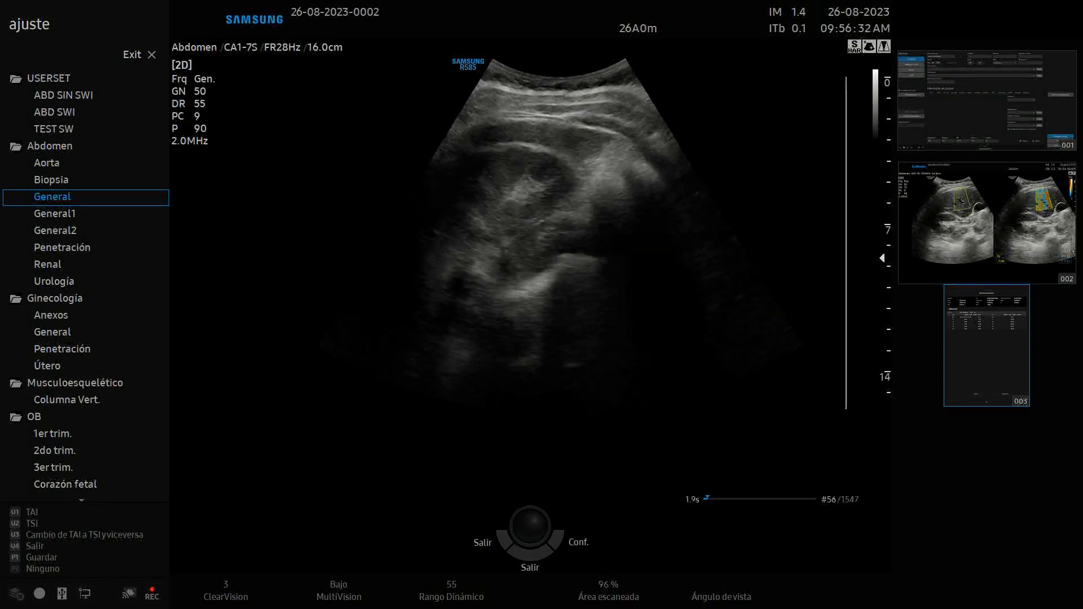
{"action": "key", "text": "F1"}
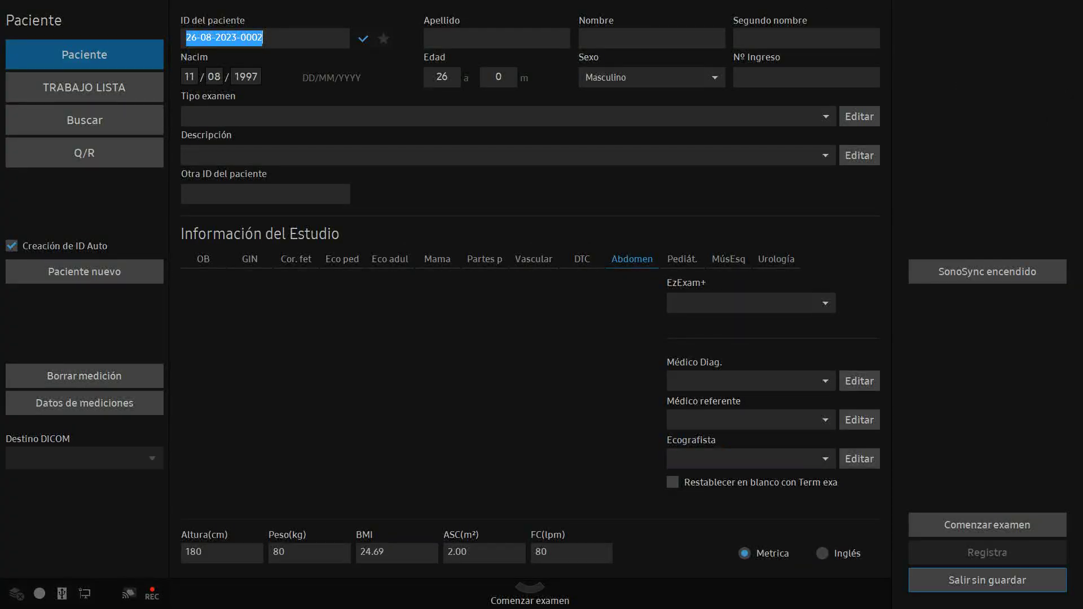
{"action": "key", "text": "Return"}
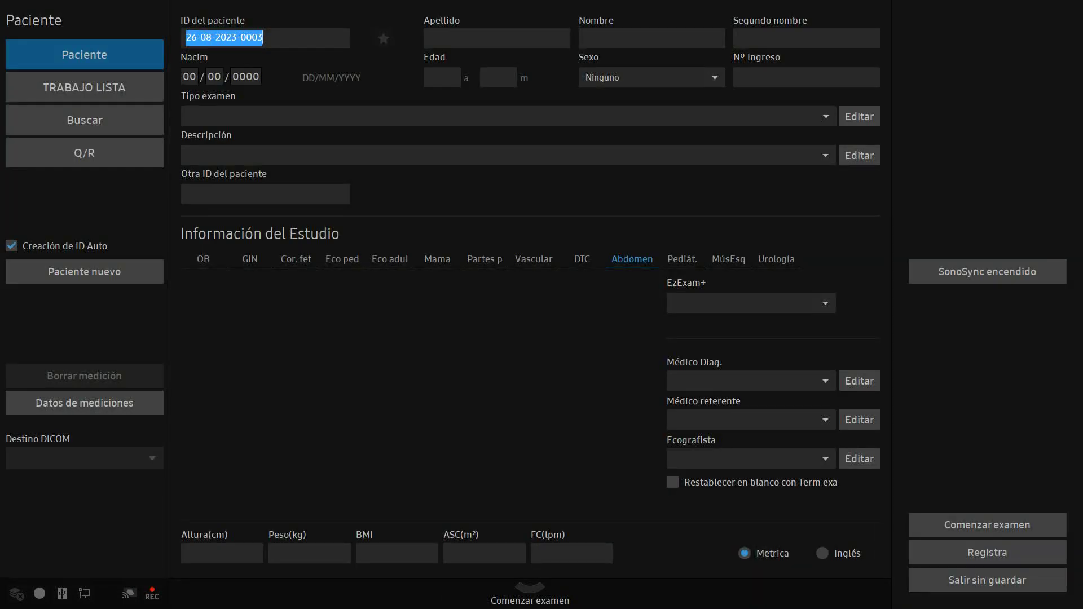
Enter the patient's surname and birth date in the Apellido and Nacim fields, giving age 26
{"action": "left_click", "coordinate": [496, 38]}
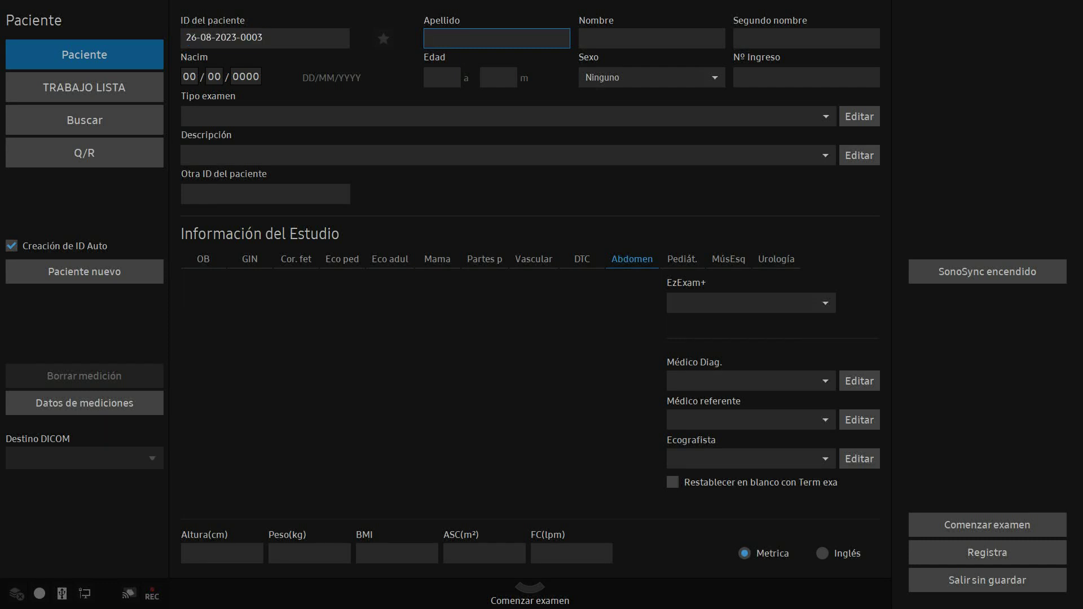
{"action": "key", "text": "Return"}
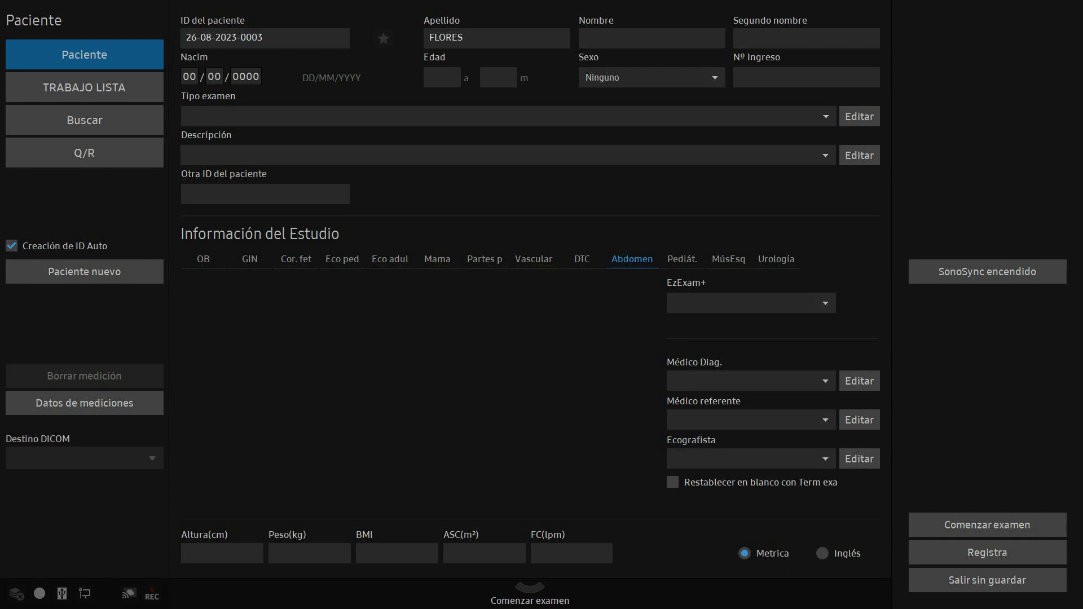
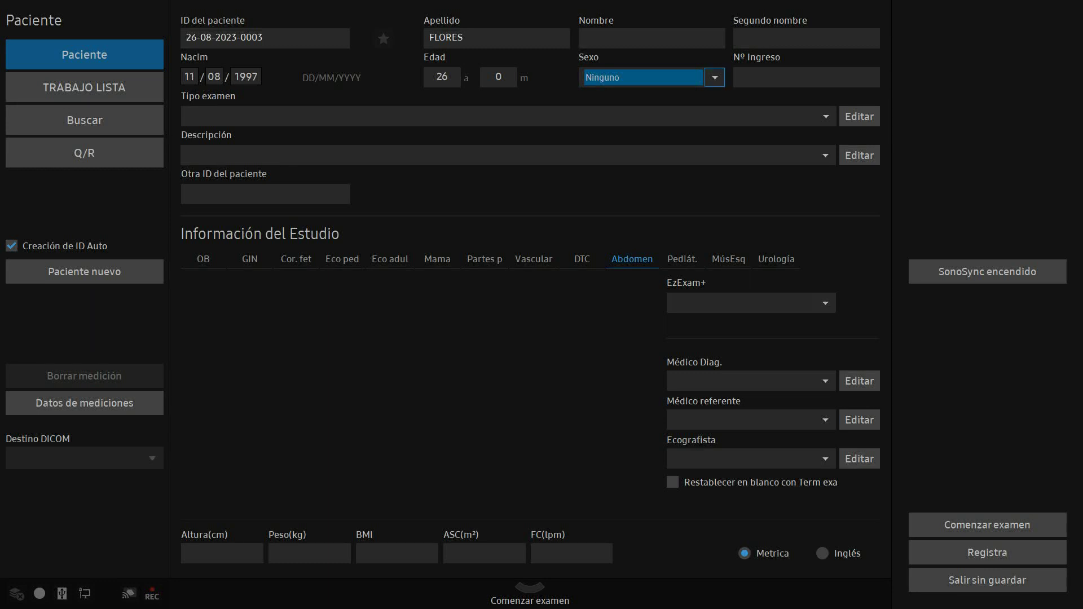
Set the patient's sex to Masculino
{"action": "key", "text": "alt+Down"}
{"action": "key", "text": "Down"}
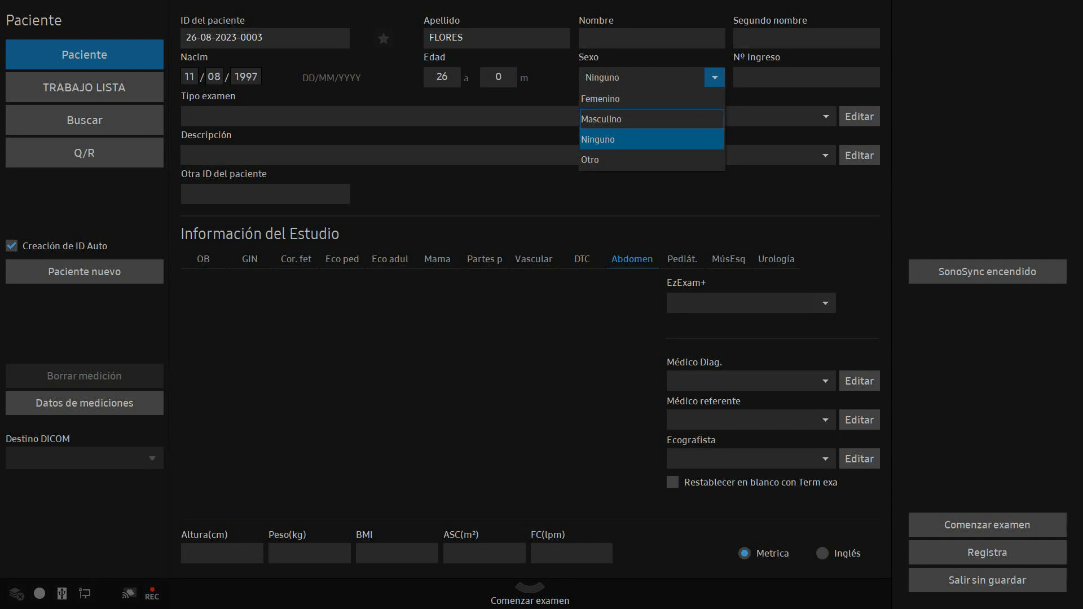
{"action": "key", "text": "Return"}
{"action": "key", "text": "Tab"}
{"action": "key", "text": "Tab"}
{"action": "left_click", "coordinate": [397, 553]}
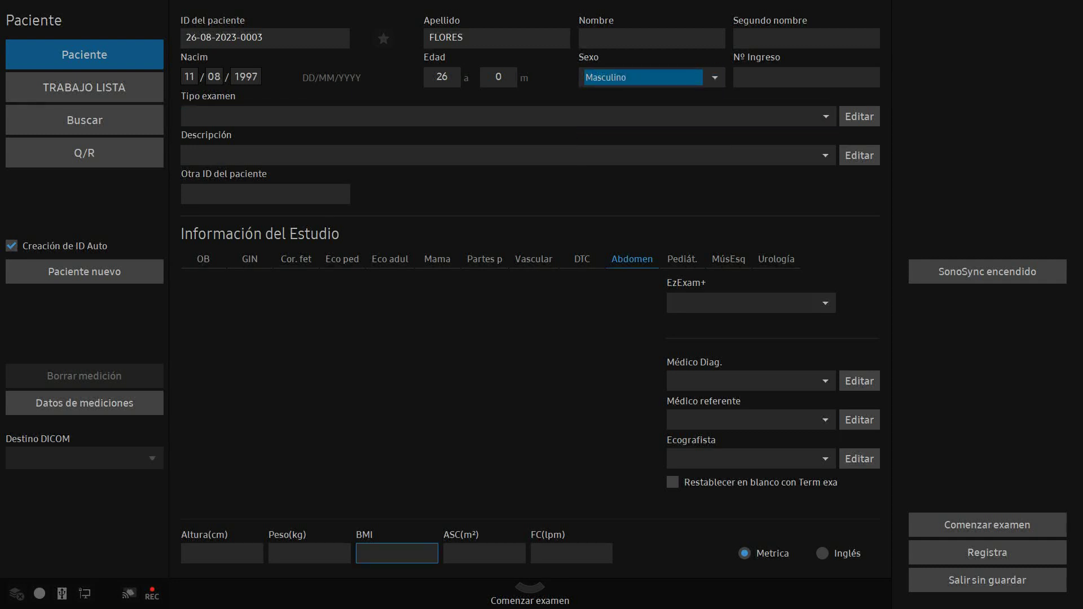
{"action": "key", "text": "Tab"}
Enter height 180 cm, weight 80 kg and heart rate 80 bpm, then register the patient
{"action": "left_click", "coordinate": [222, 553]}
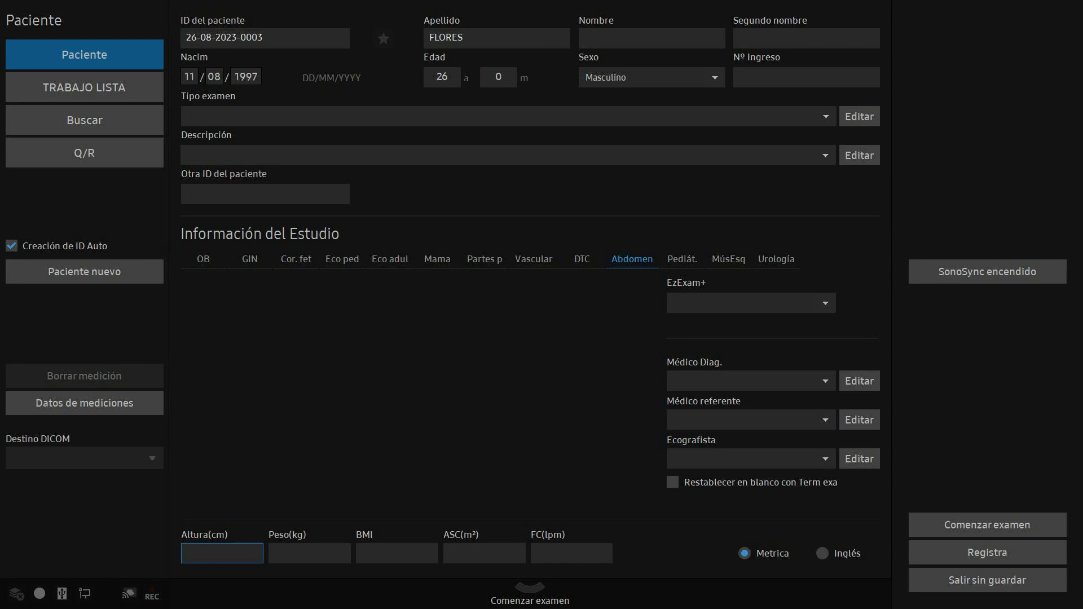
{"action": "type", "text": "180"}
{"action": "left_click", "coordinate": [309, 553]}
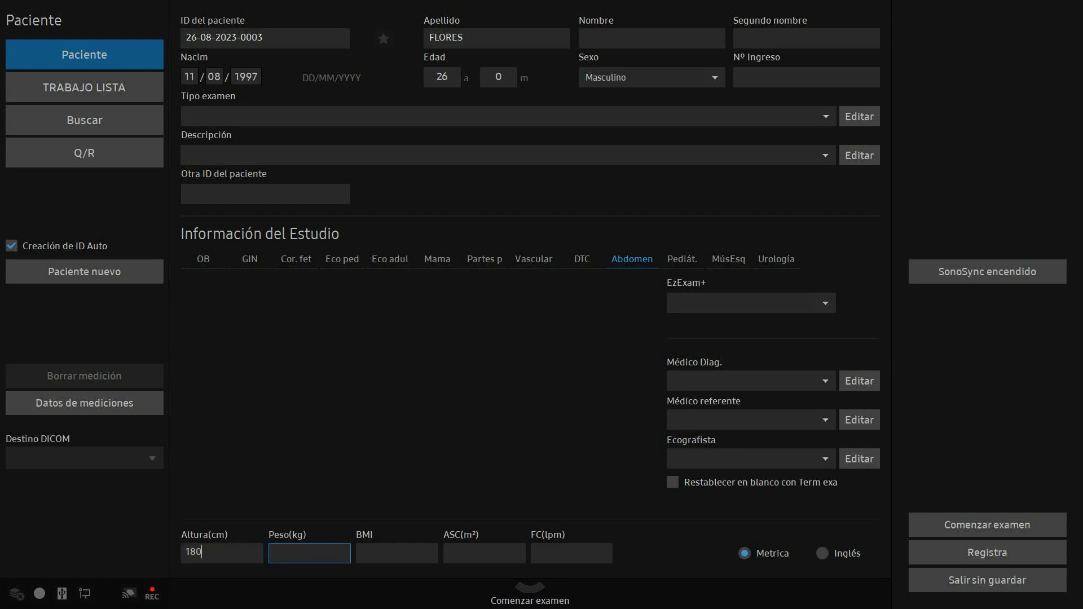
{"action": "type", "text": "80"}
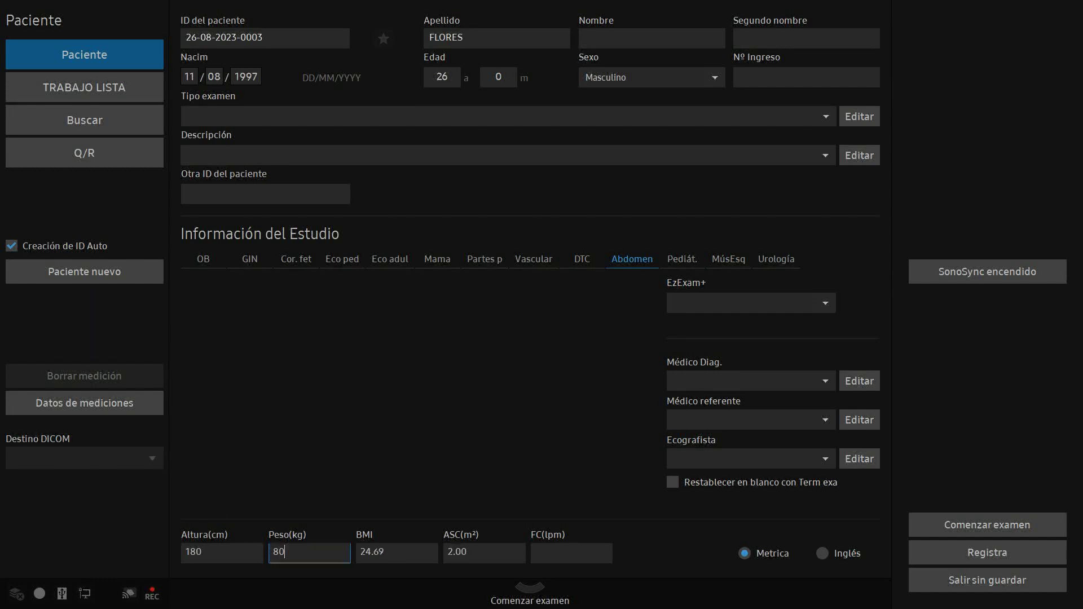
{"action": "left_click", "coordinate": [571, 553]}
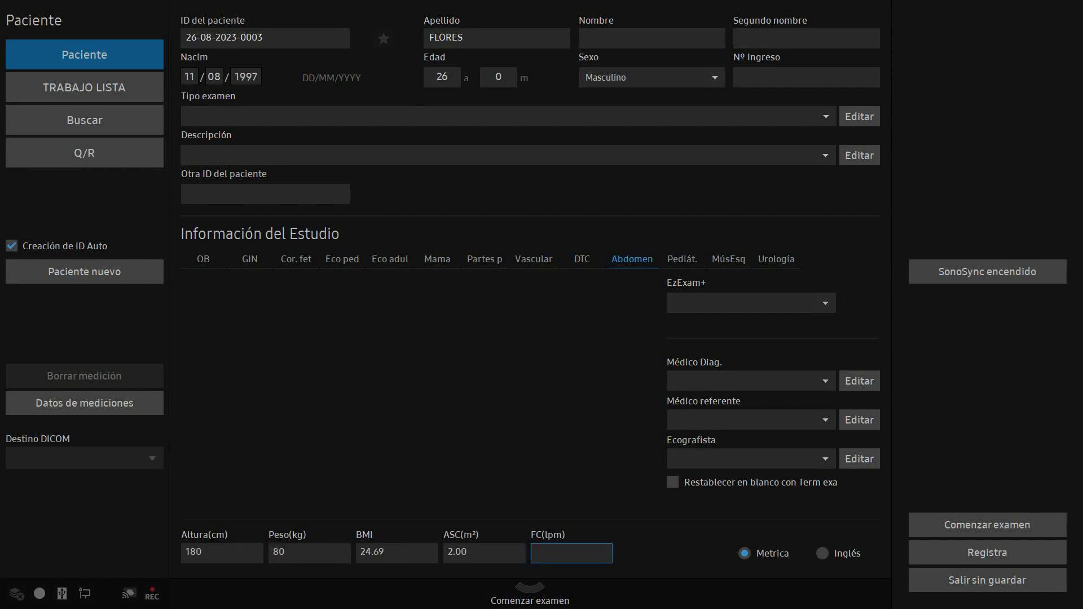
{"action": "type", "text": "80"}
{"action": "key", "text": "Return"}
{"action": "left_click", "coordinate": [987, 524]}
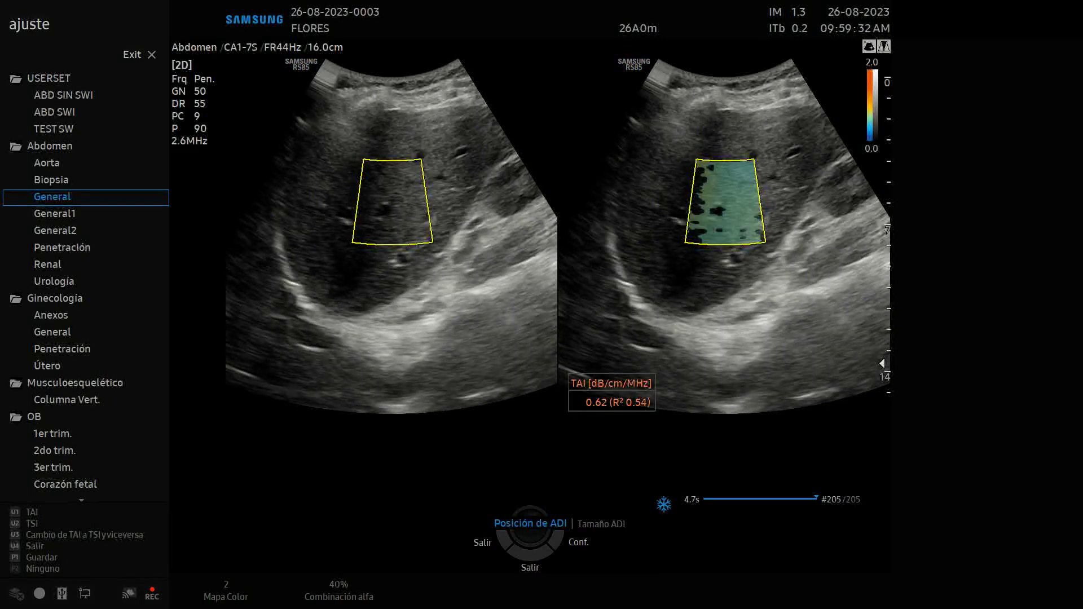
Position the ROI in the liver, save TSI 84.83 and TAI 0.56, then resume live scanning
{"action": "left_click_drag", "start_coordinate": [392, 201], "coordinate": [411, 159]}
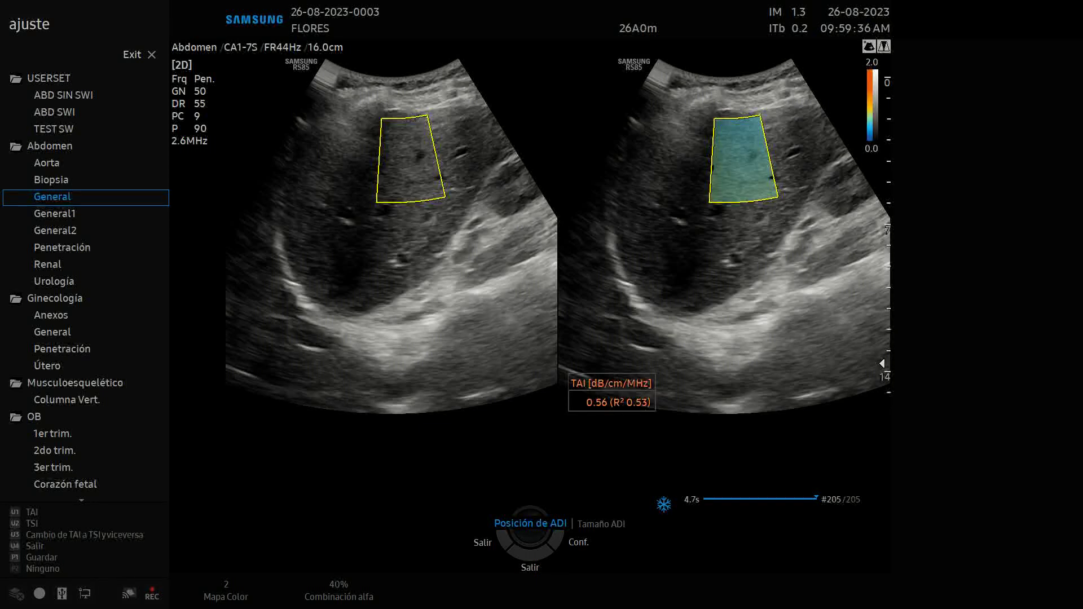
{"action": "left_click_drag", "start_coordinate": [410, 159], "coordinate": [436, 162]}
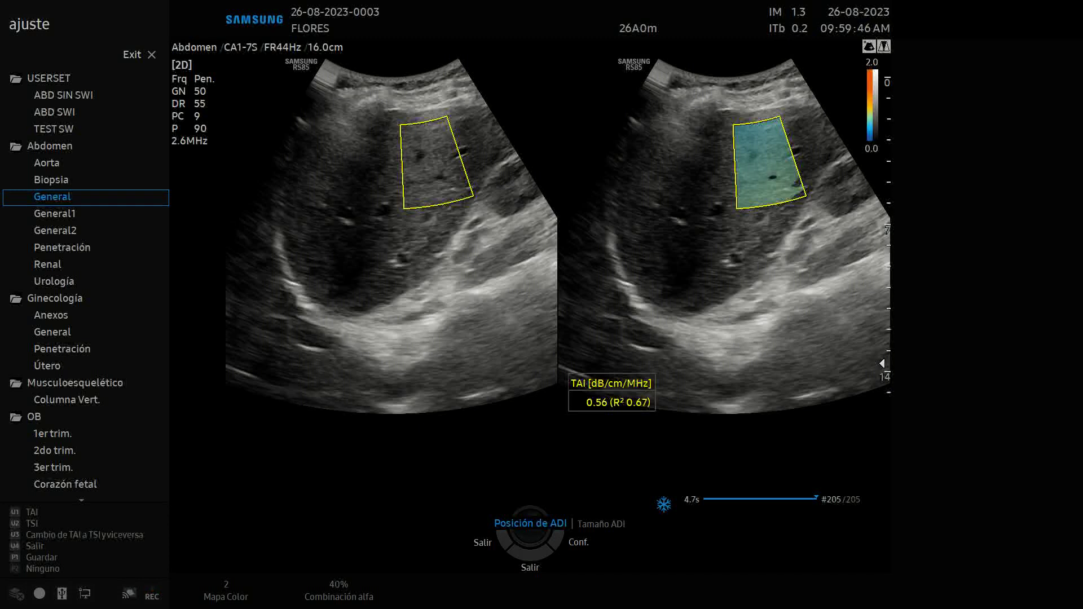
{"action": "key", "text": "F3"}
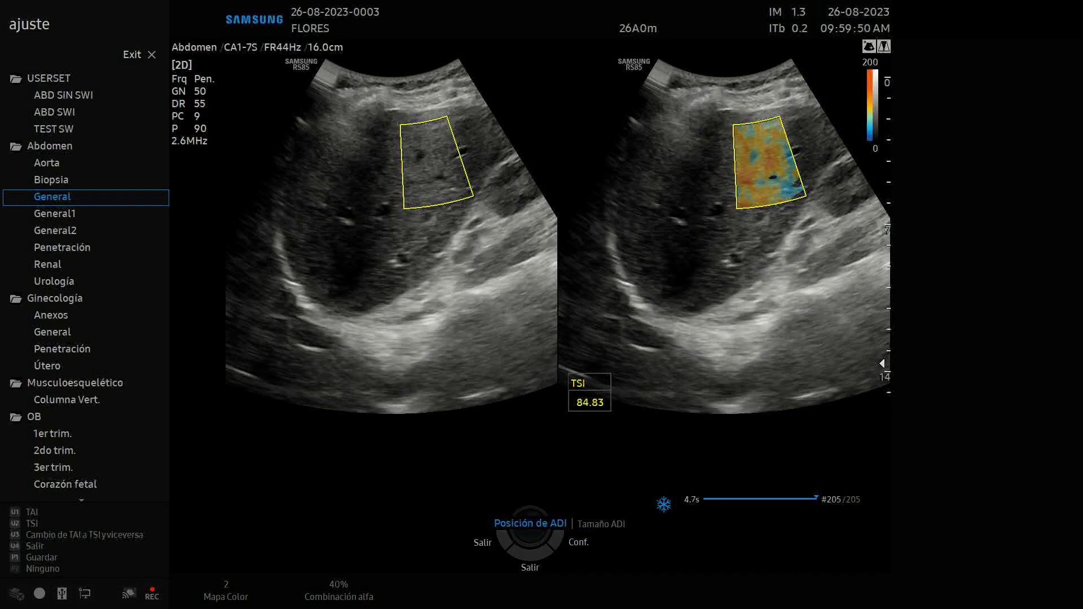
{"action": "key", "text": "Return"}
{"action": "key", "text": "F3"}
{"action": "key", "text": "Return"}
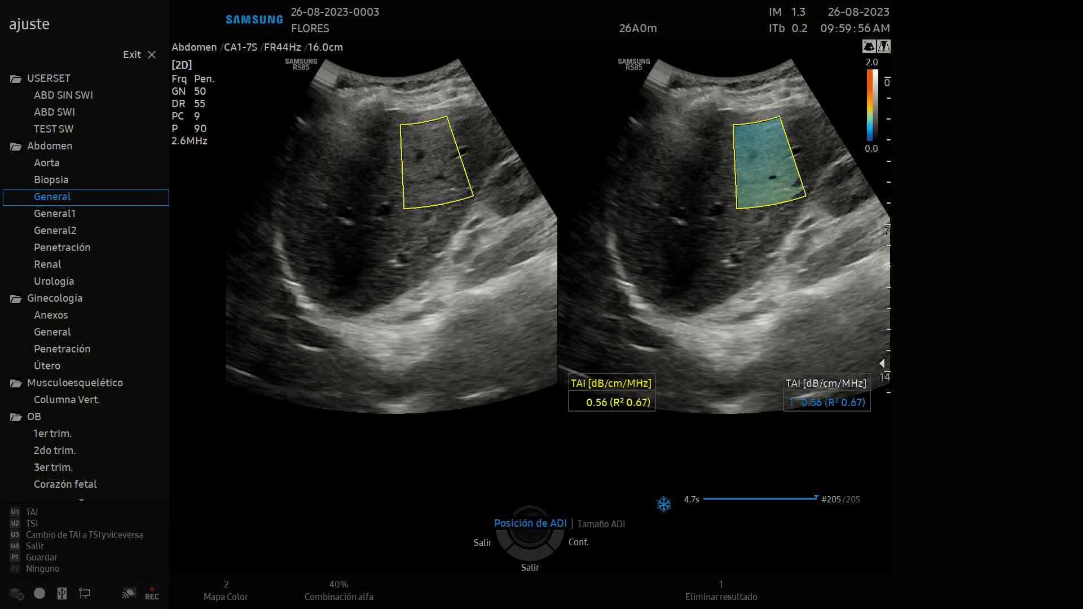
{"action": "key", "text": "Escape"}
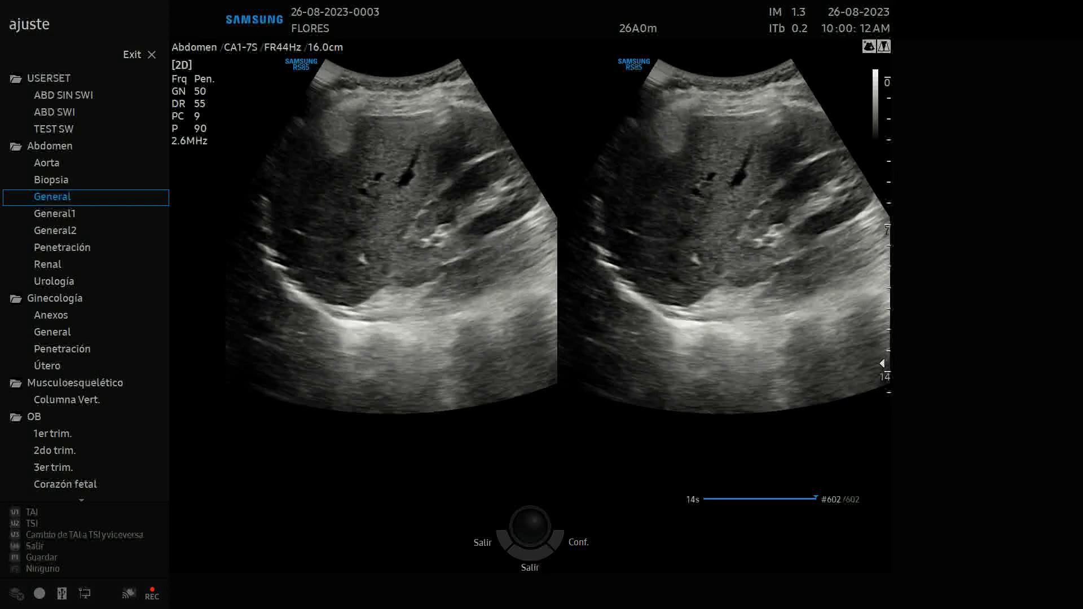
Save the second TAI result and the third region's TSI and TAI results
{"action": "key", "text": "F1"}
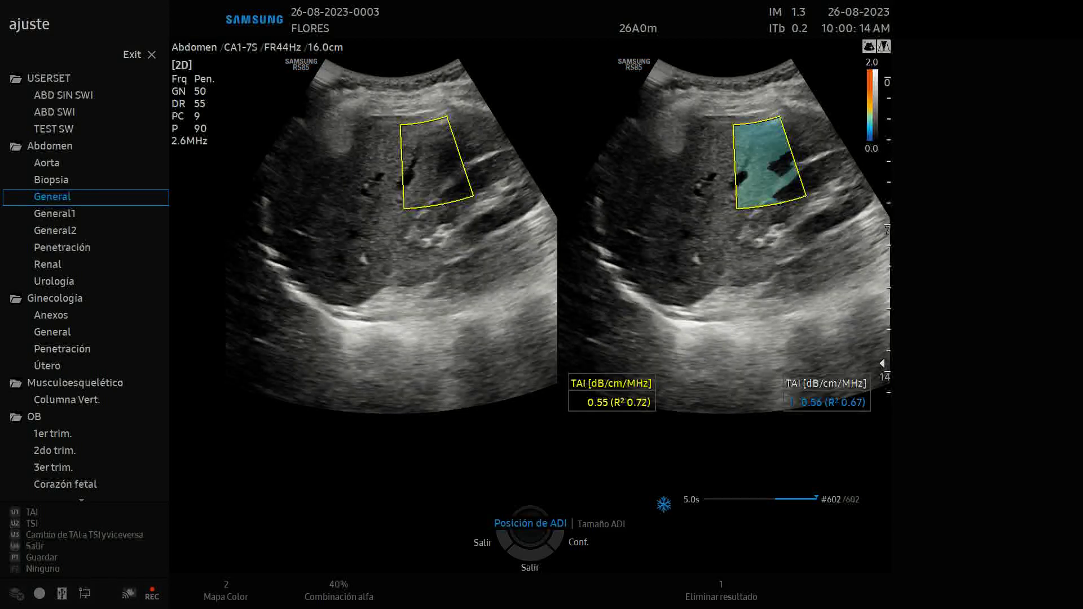
{"action": "key", "text": "Return"}
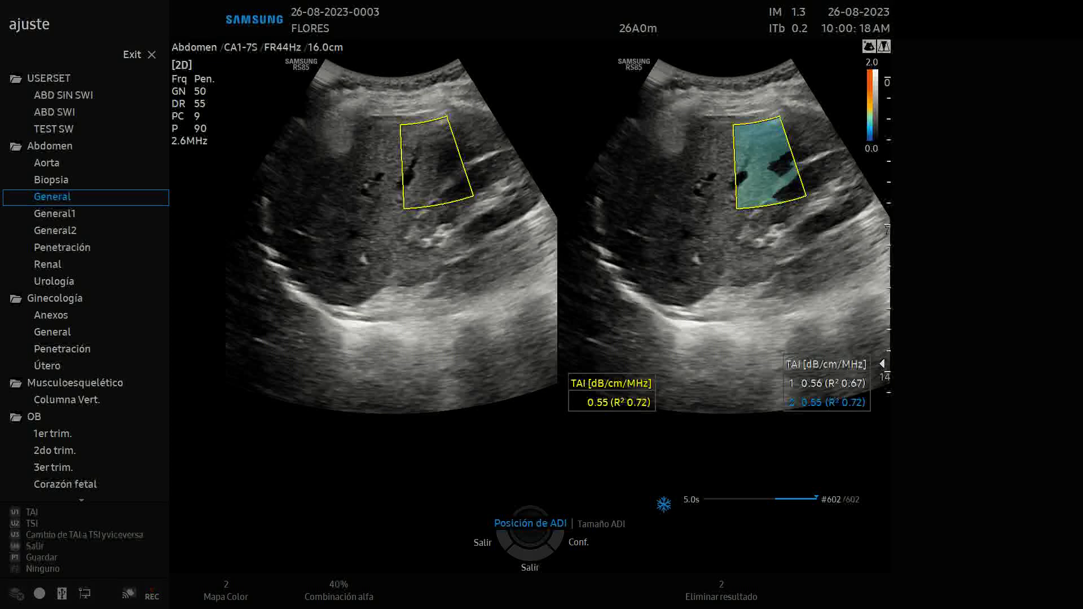
{"action": "key", "text": "F3"}
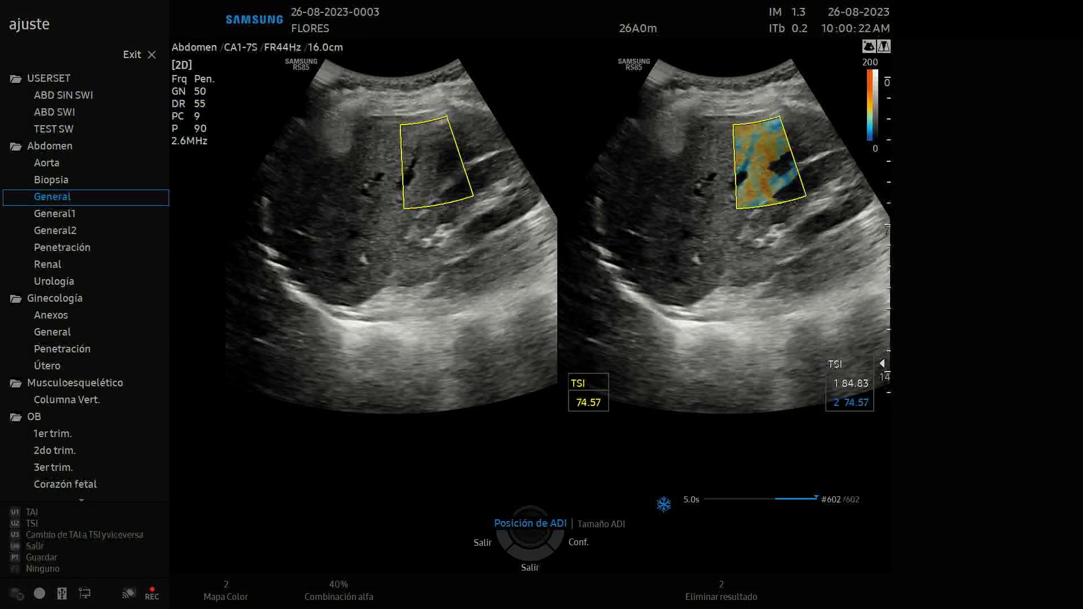
{"action": "key", "text": "F4"}
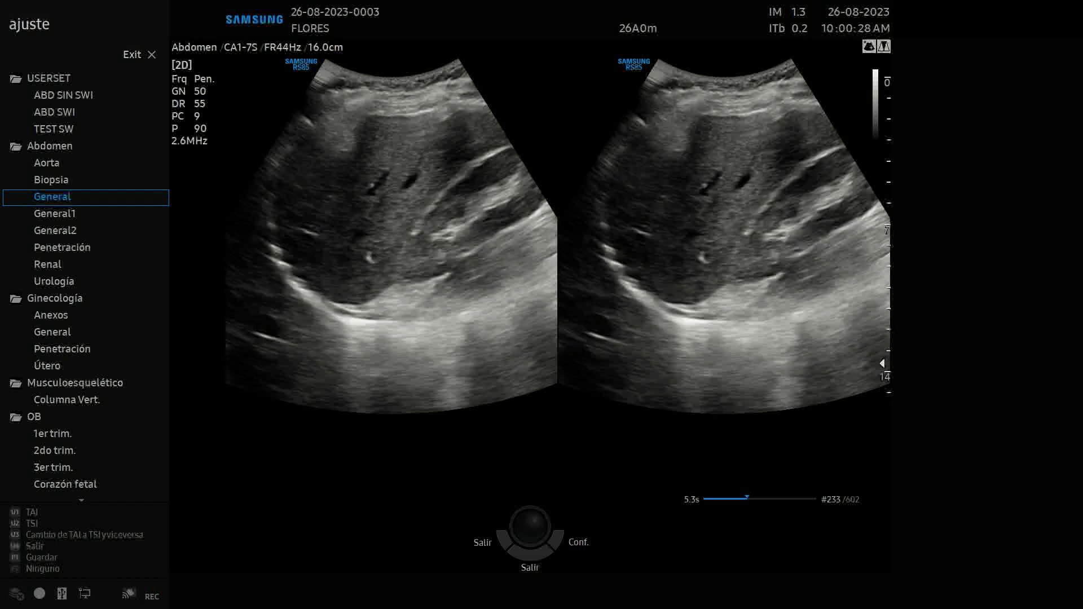
{"action": "key", "text": "F4"}
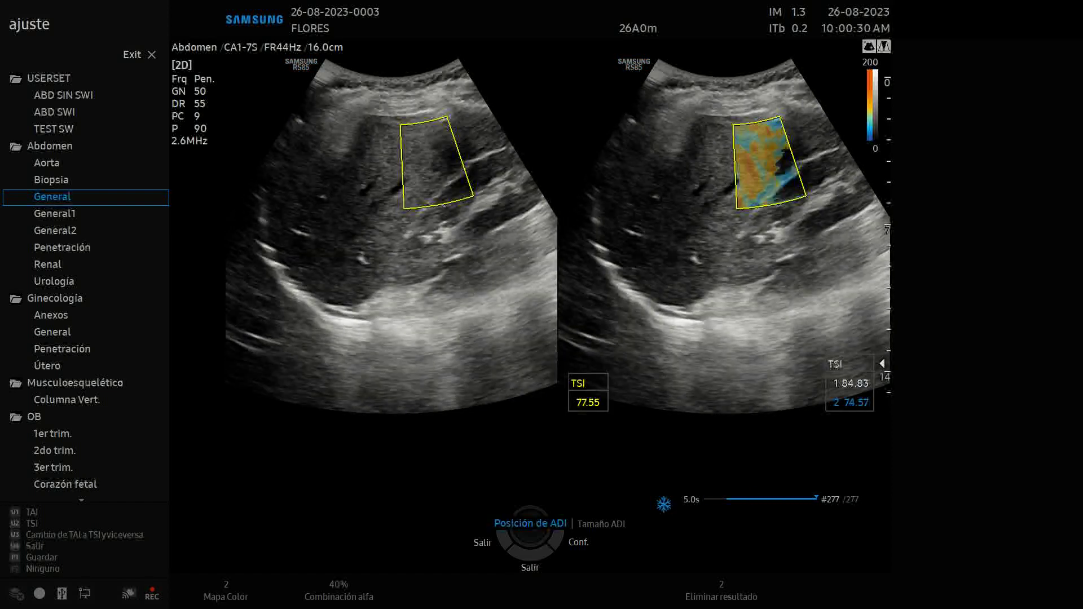
{"action": "key", "text": "Return"}
{"action": "key", "text": "F3"}
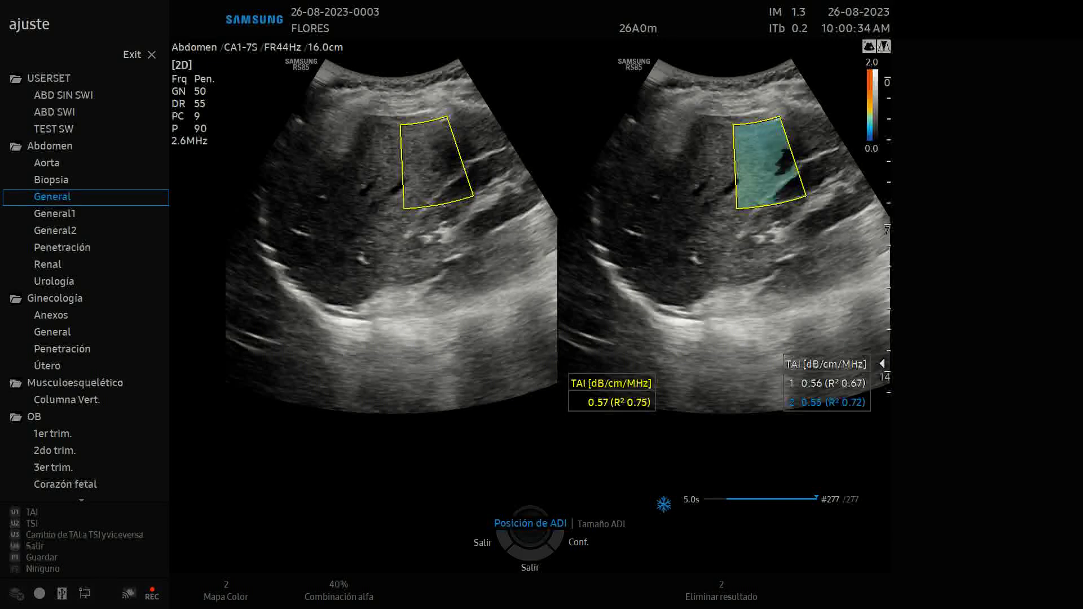
{"action": "key", "text": "Return"}
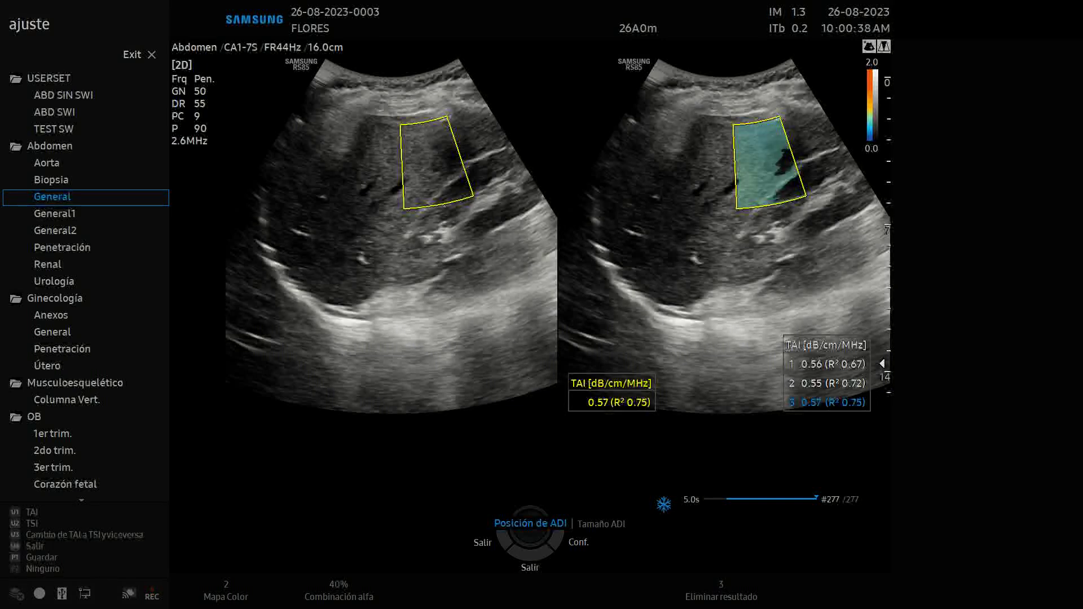
{"action": "key", "text": "Escape"}
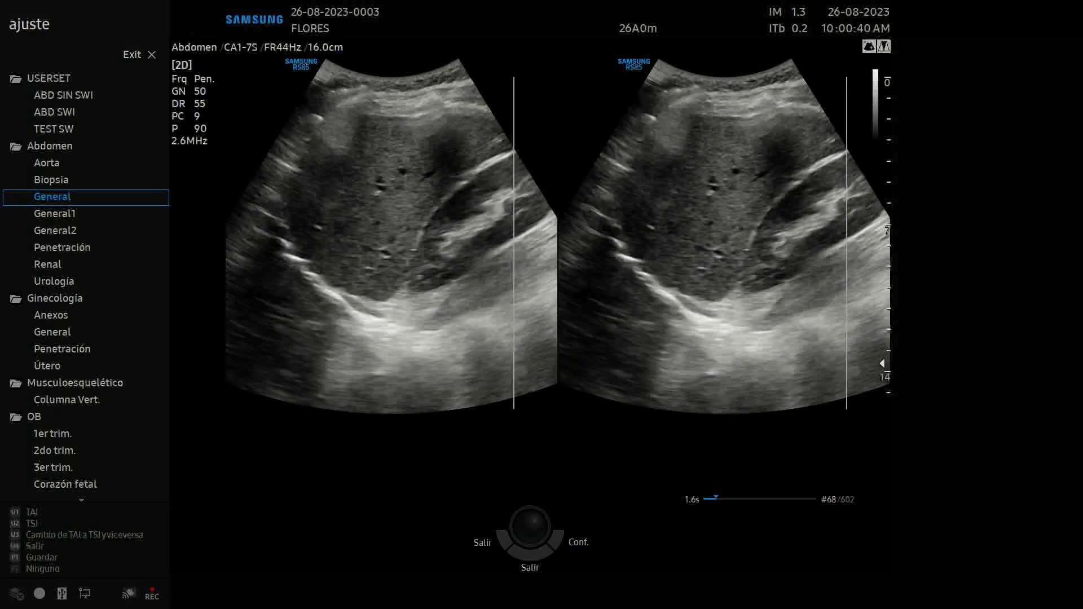
Save the fourth TSI and fifth TAI results, then open the report of all five ROIs
{"action": "key", "text": "space"}
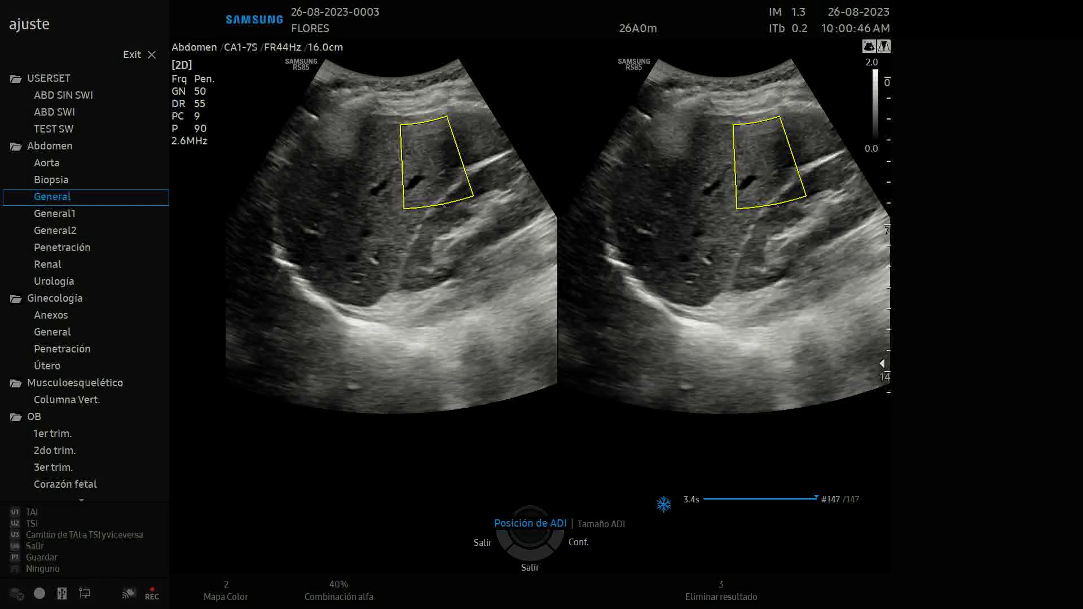
{"action": "key", "text": "Return"}
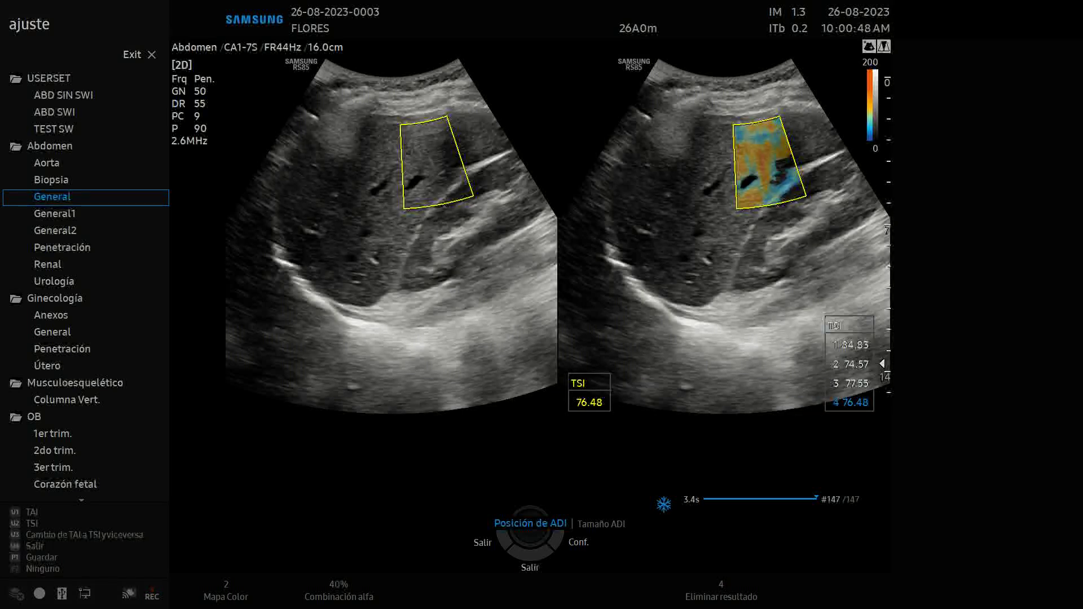
{"action": "key", "text": "space"}
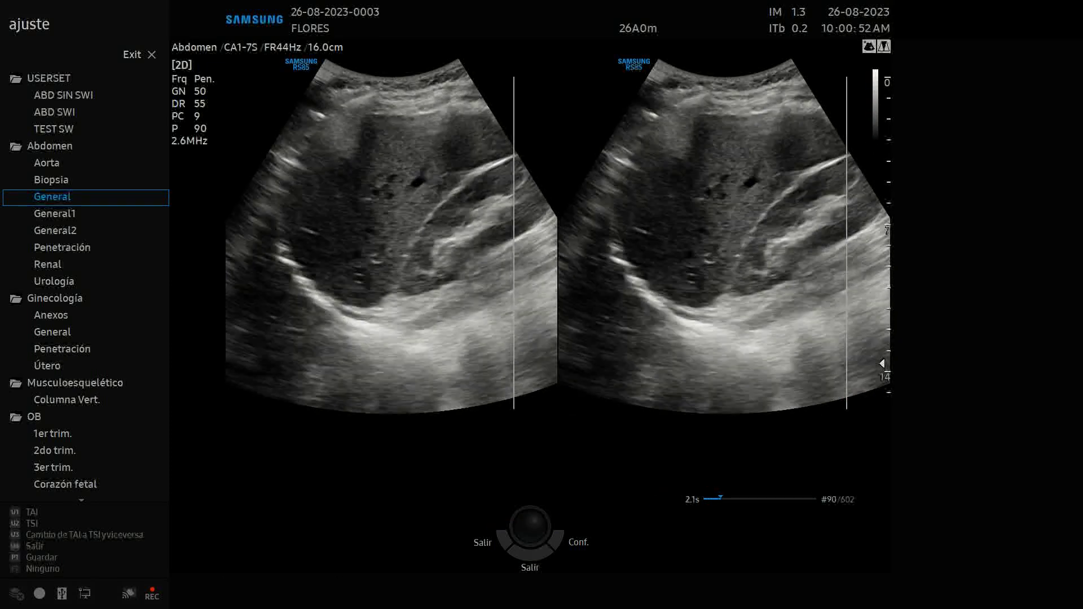
{"action": "key", "text": "space"}
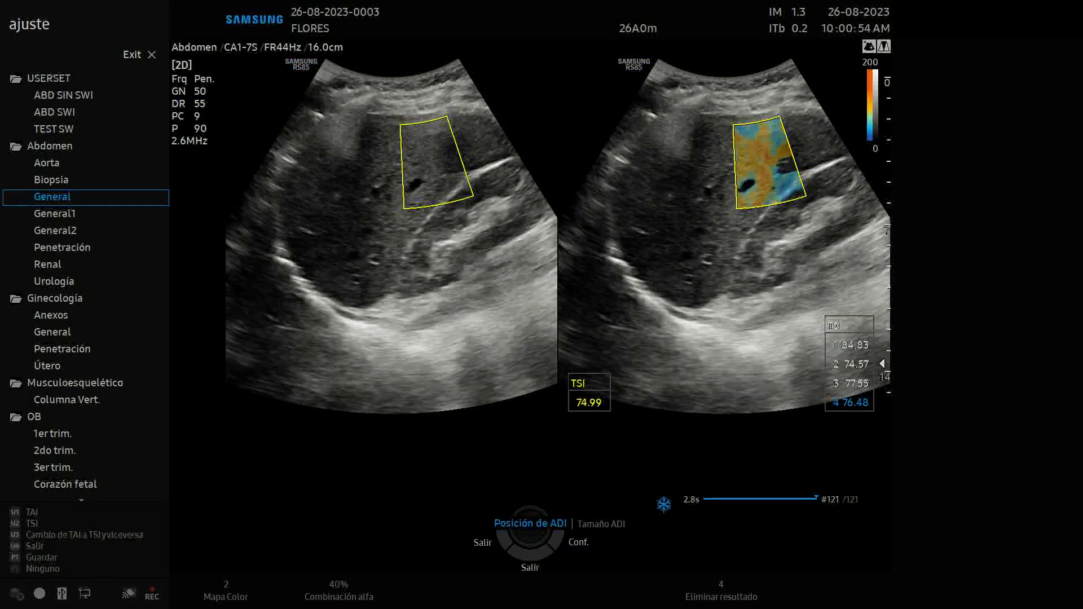
{"action": "key", "text": "F3"}
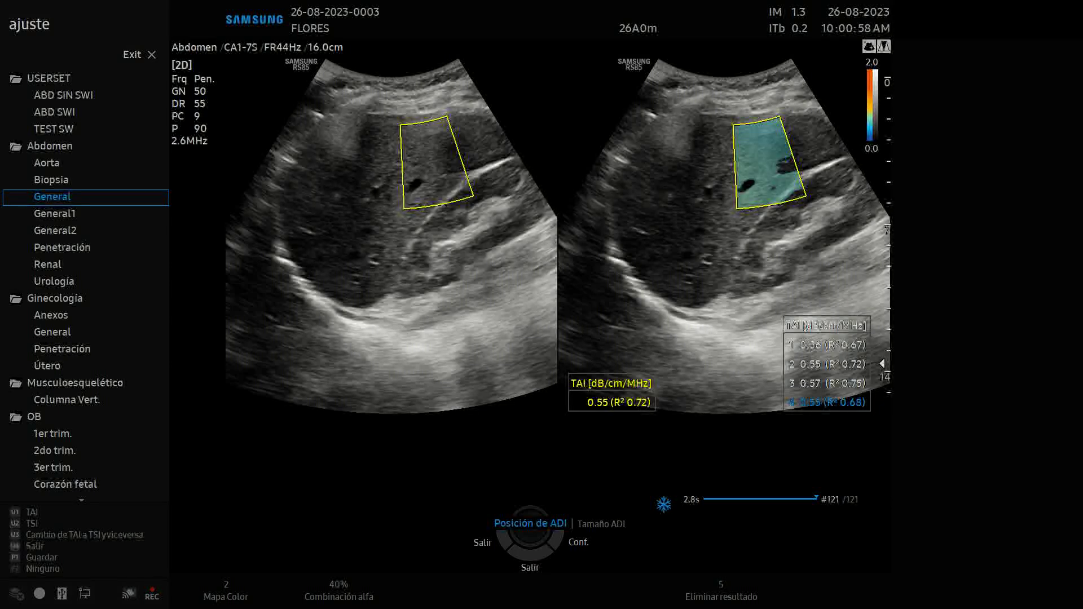
{"action": "key", "text": "Return"}
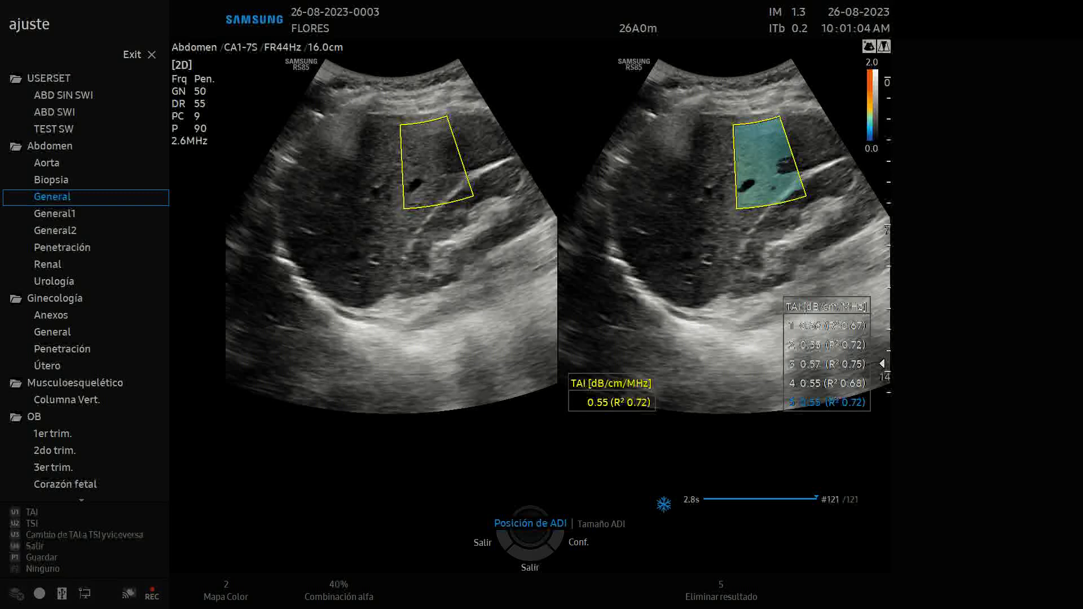
{"action": "key", "text": "F8"}
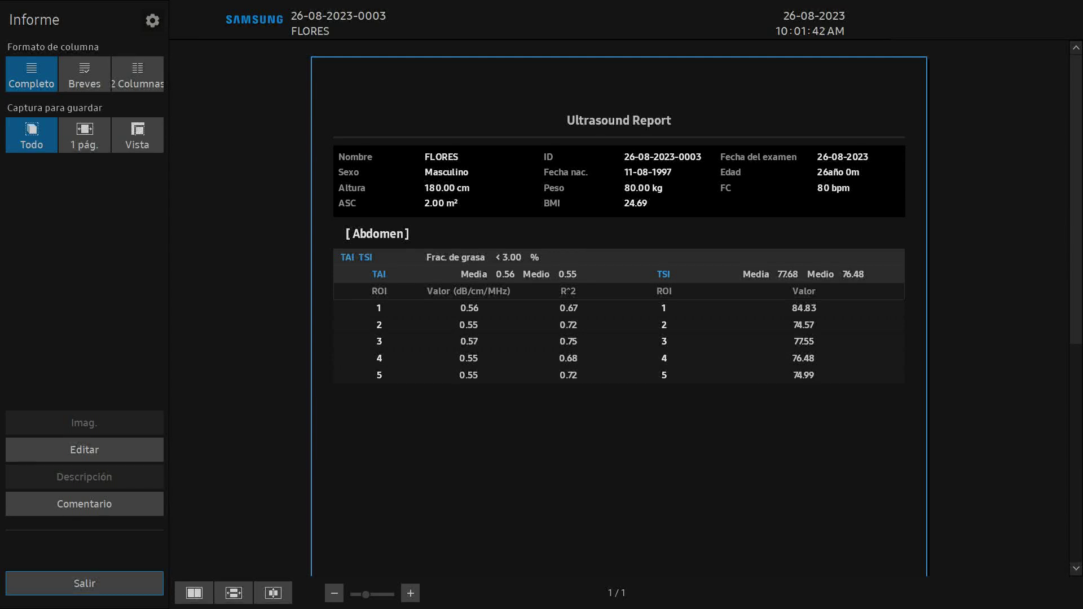
Exit the Informe report back to the frozen TAI image with its five results
{"action": "left_click", "coordinate": [85, 584]}
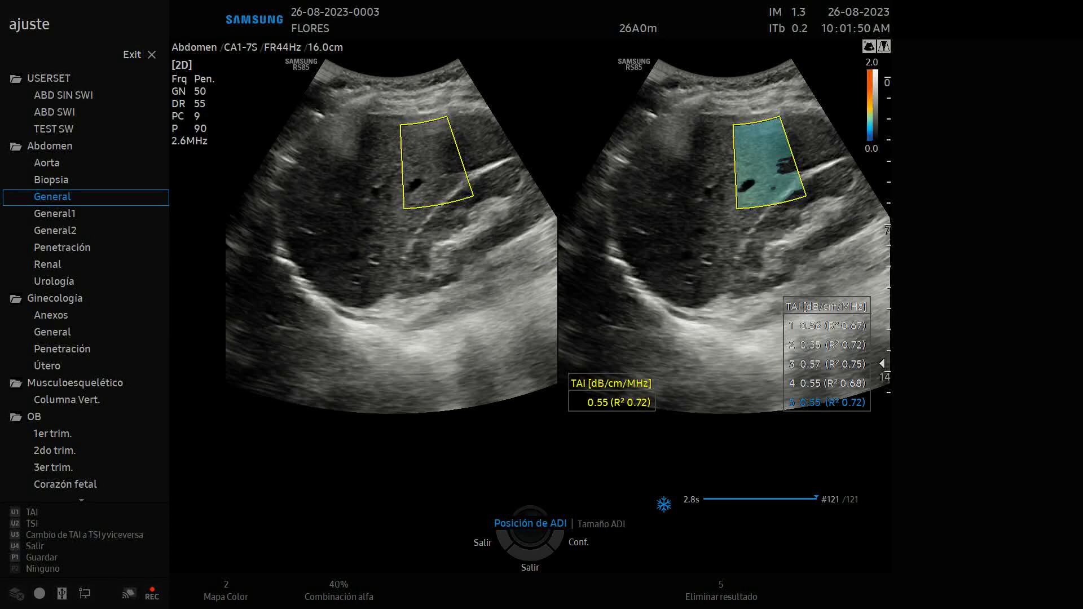
Move the TAI ROI box higher in the liver, then return to live imaging
{"action": "left_click_drag", "start_coordinate": [431, 162], "coordinate": [402, 152]}
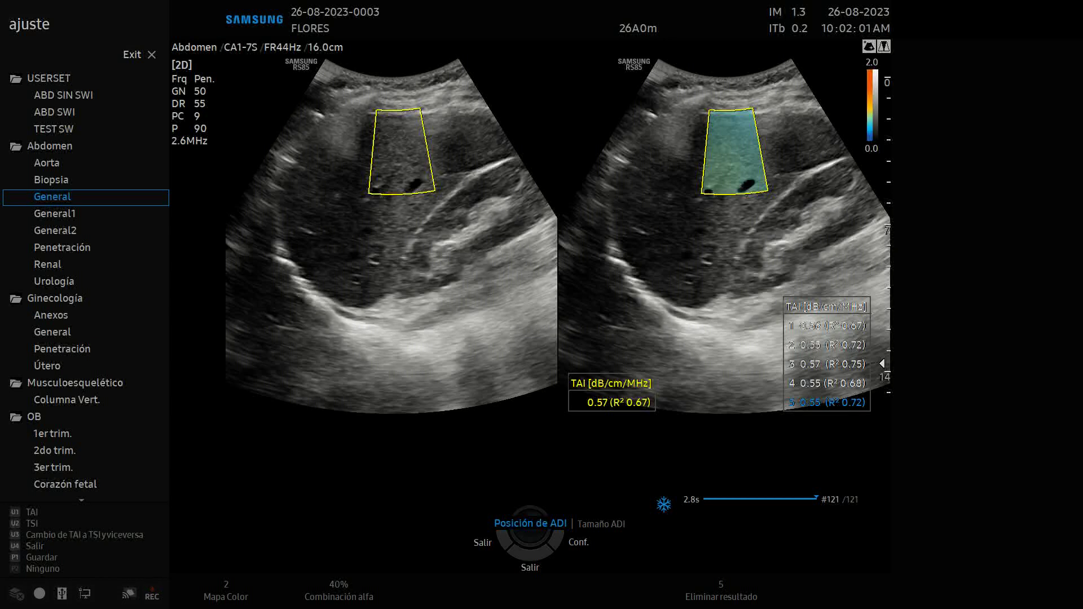
{"action": "key", "text": "Escape"}
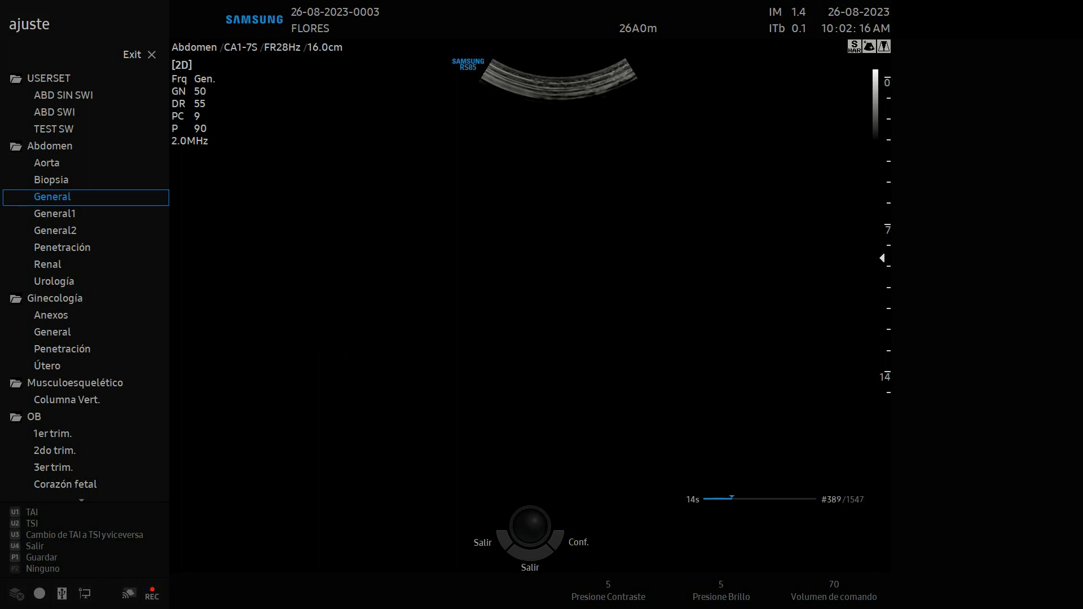
{"action": "key", "text": "Return"}
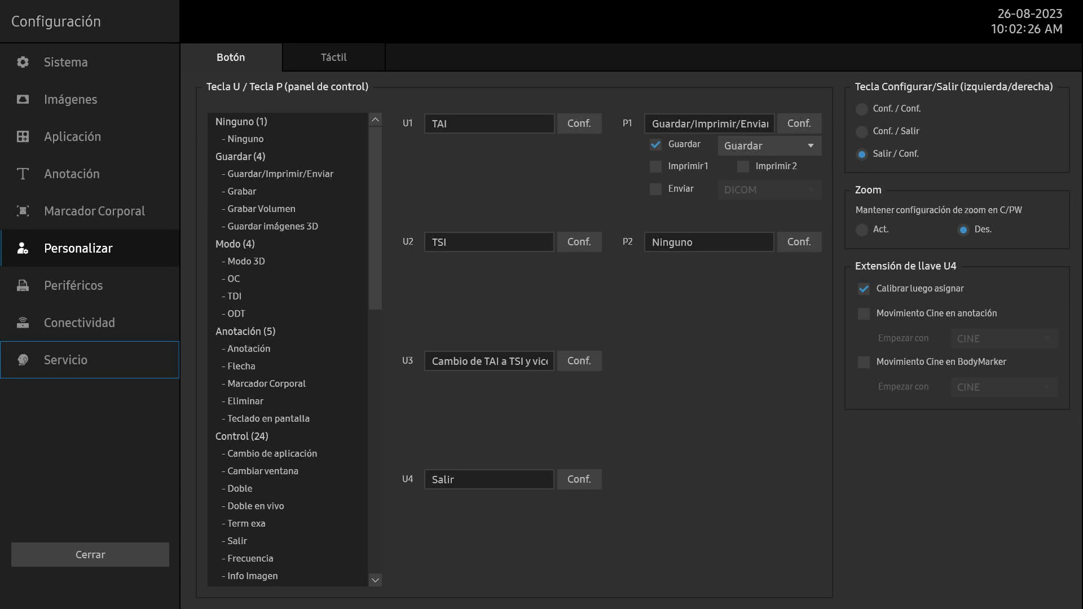
{"action": "key", "text": "Return"}
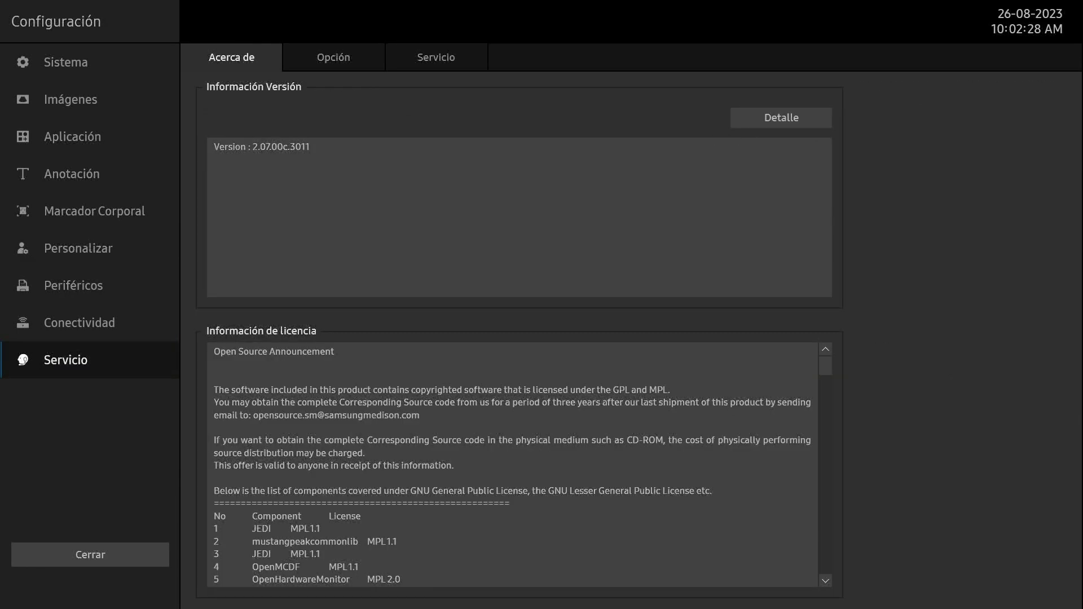
{"action": "key", "text": "Tab"}
{"action": "key", "text": "Return"}
{"action": "key", "text": "Down"}
{"action": "key", "text": "Down"}
{"action": "key", "text": "Down"}
{"action": "key", "text": "Down"}
{"action": "key", "text": "Down"}
{"action": "key", "text": "Down"}
{"action": "key", "text": "Down"}
{"action": "key", "text": "Down"}
{"action": "key", "text": "Down"}
{"action": "key", "text": "Down"}
{"action": "key", "text": "Down"}
{"action": "key", "text": "Down"}
{"action": "key", "text": "Down"}
{"action": "key", "text": "Down"}
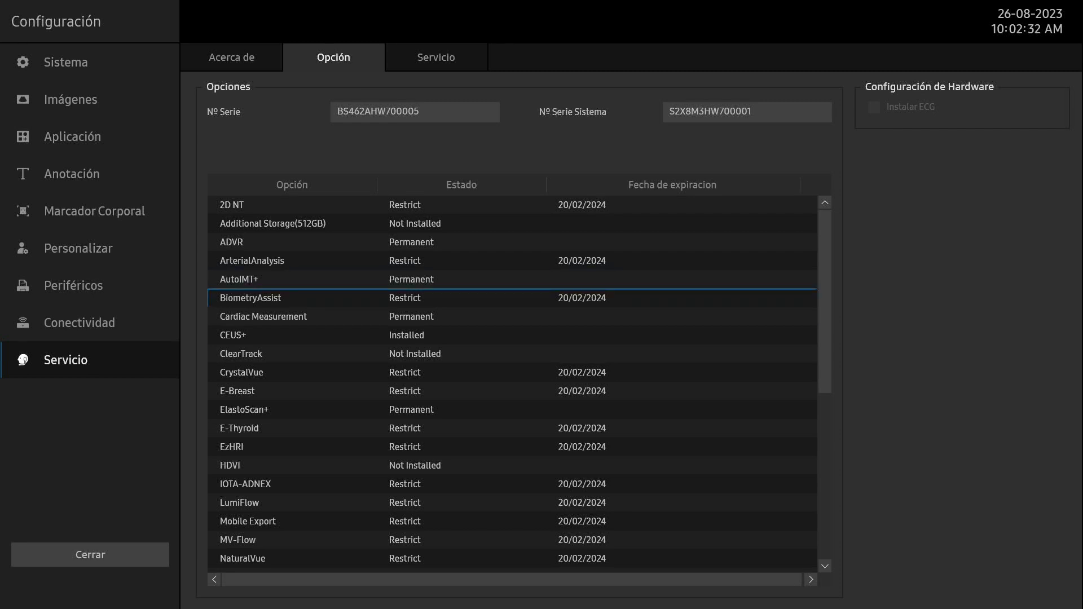
{"action": "key", "text": "Down"}
{"action": "key", "text": "Down"}
{"action": "key", "text": "Down"}
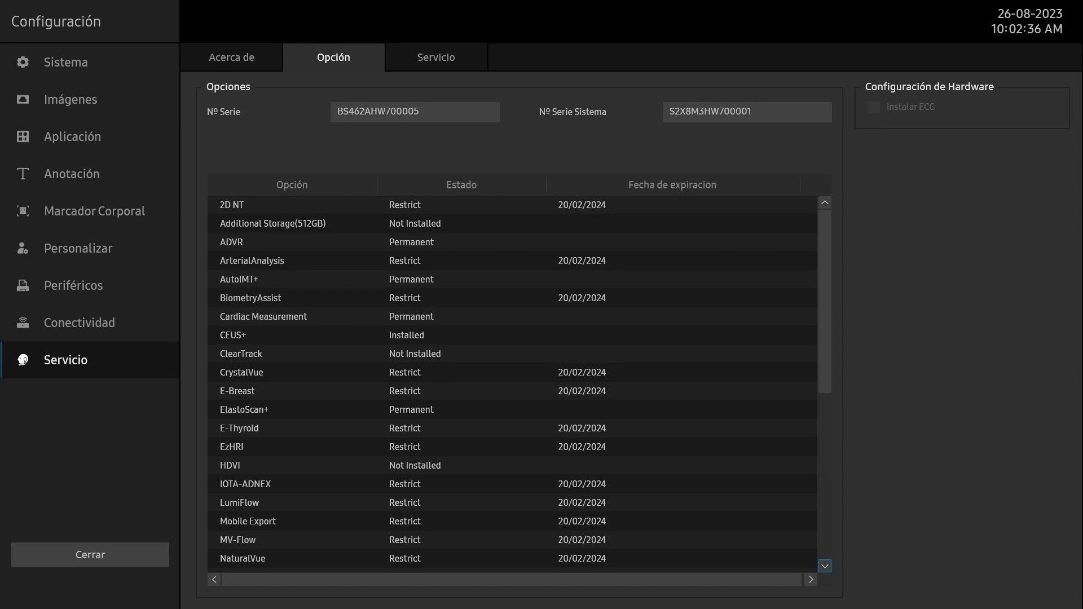
{"action": "key", "text": "Return"}
{"action": "key", "text": "Return"}
{"action": "key", "text": "Return"}
{"action": "key", "text": "Return"}
{"action": "key", "text": "Return"}
{"action": "key", "text": "Return"}
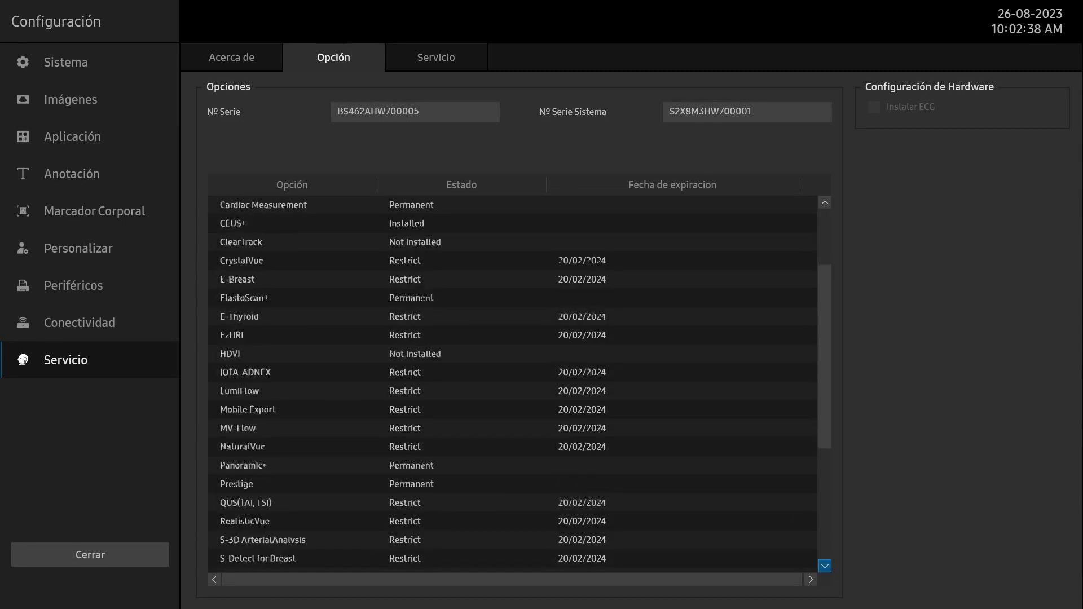
{"action": "key", "text": "Return"}
{"action": "key", "text": "Up"}
{"action": "key", "text": "Up"}
{"action": "key", "text": "Down"}
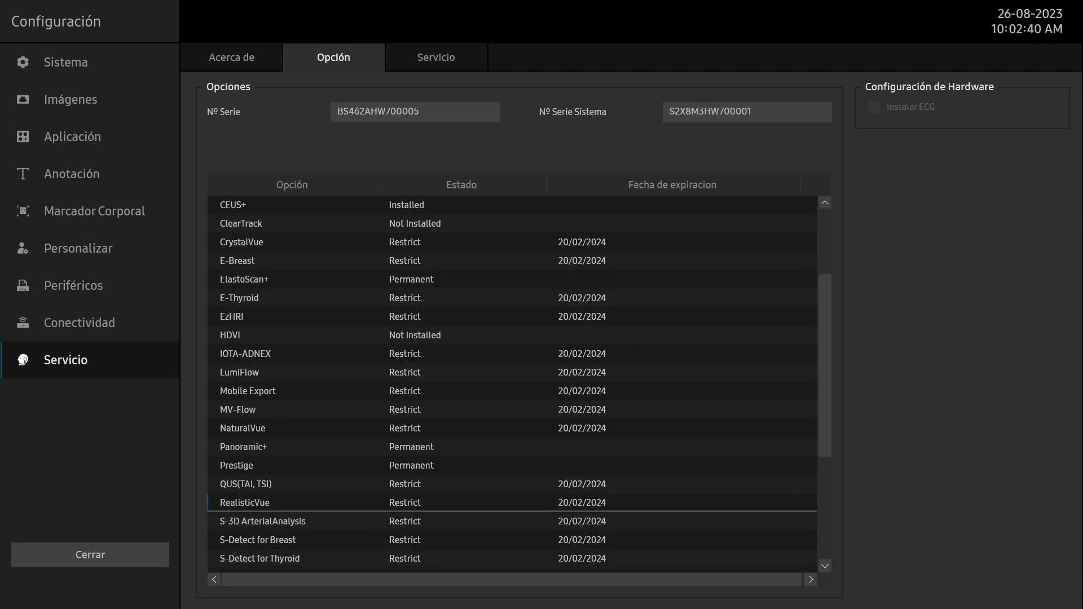
{"action": "key", "text": "Down"}
{"action": "key", "text": "Up"}
{"action": "key", "text": "Down"}
{"action": "key", "text": "Up"}
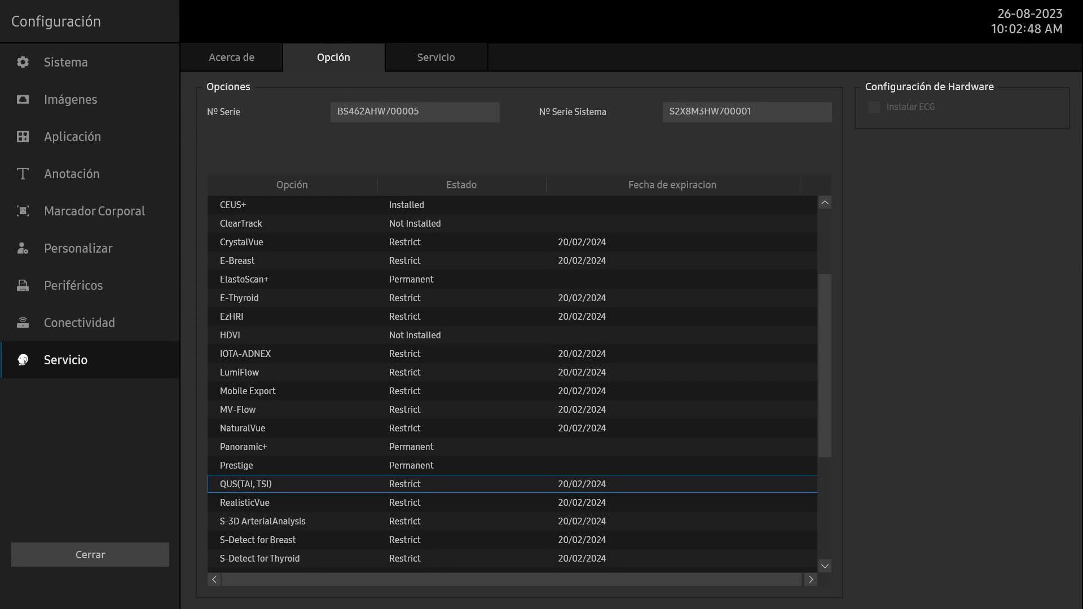
{"action": "key", "text": "Up"}
{"action": "key", "text": "Down"}
{"action": "key", "text": "Down"}
{"action": "key", "text": "Tab"}
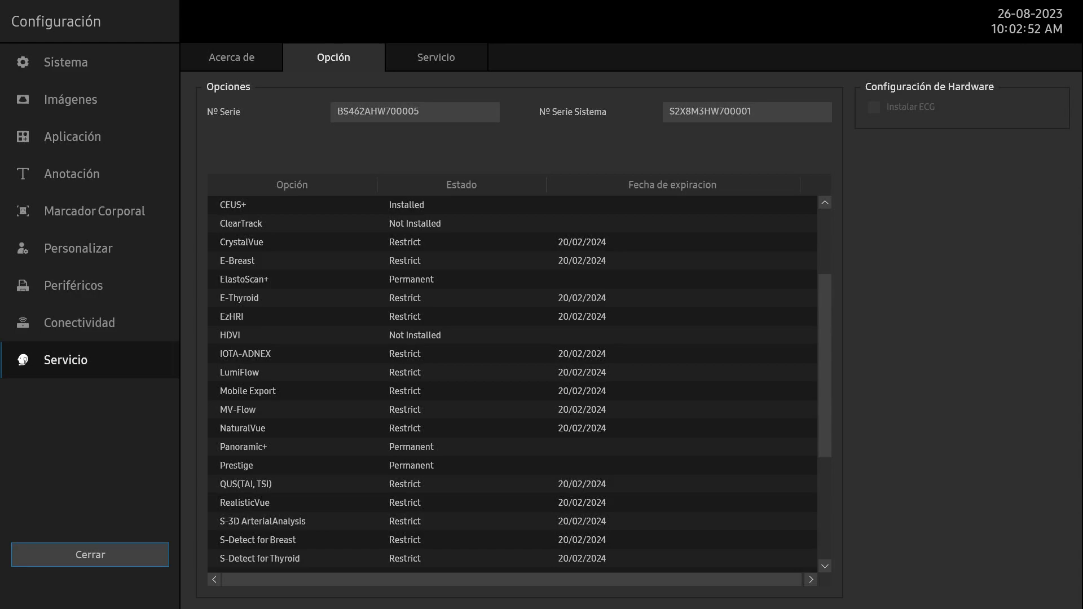
{"action": "key", "text": "Return"}
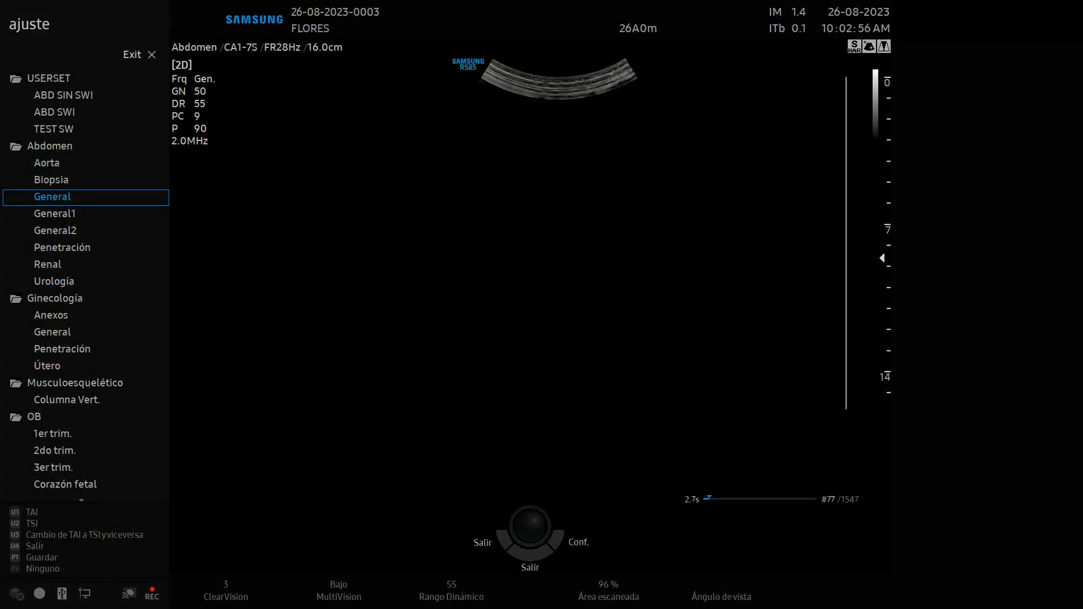
Open the Service Login dialog and enter the GSIS ID
{"action": "key", "text": "ctrl+alt+shift+s"}
{"action": "left_click", "coordinate": [592, 377]}
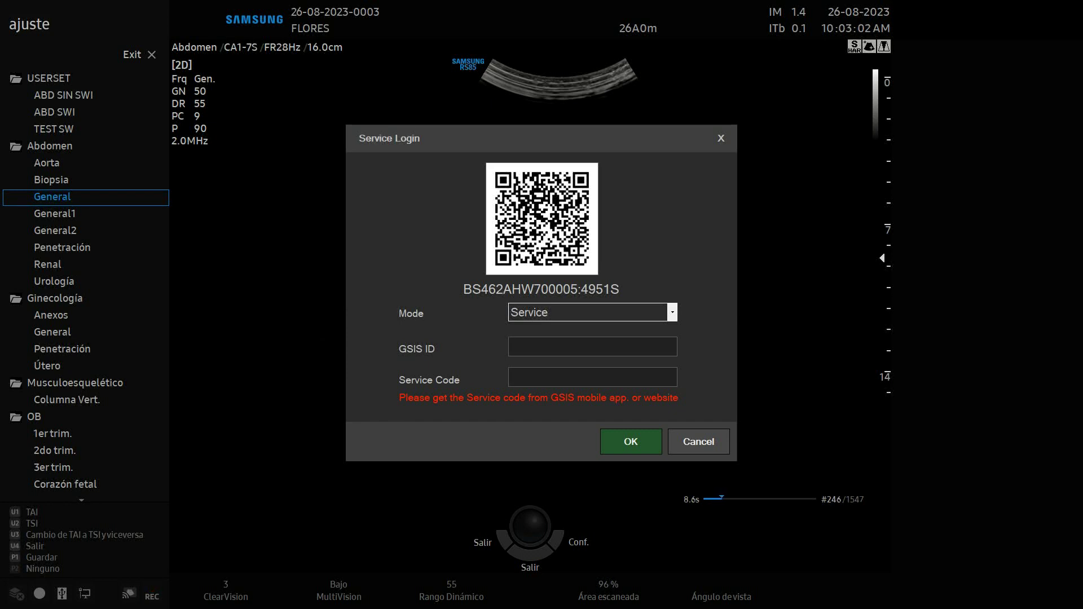
{"action": "key", "text": "Tab"}
{"action": "key", "text": "Tab"}
{"action": "key", "text": "Tab"}
{"action": "key", "text": "Tab"}
{"action": "type", "text": "g"}
{"action": "key", "text": "BackSpace"}
Enter the service code and submit the service login to reach Servicio settings
{"action": "key", "text": "Tab"}
{"action": "key", "text": "BackSpace"}
{"action": "key", "text": "Tab"}
{"action": "key", "text": "Tab"}
{"action": "key", "text": "Tab"}
{"action": "key", "text": "Tab"}
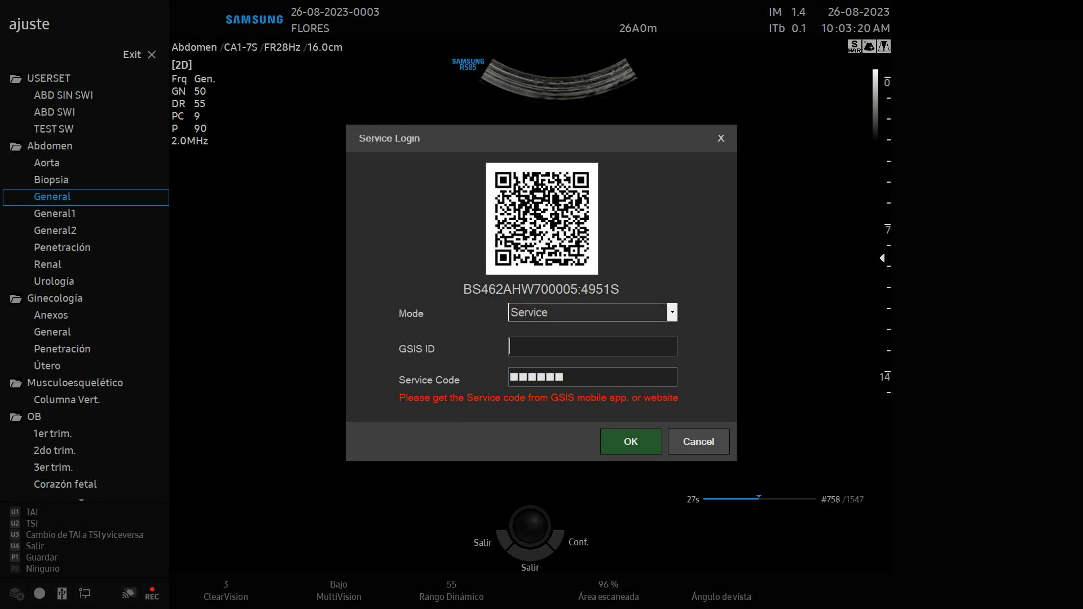
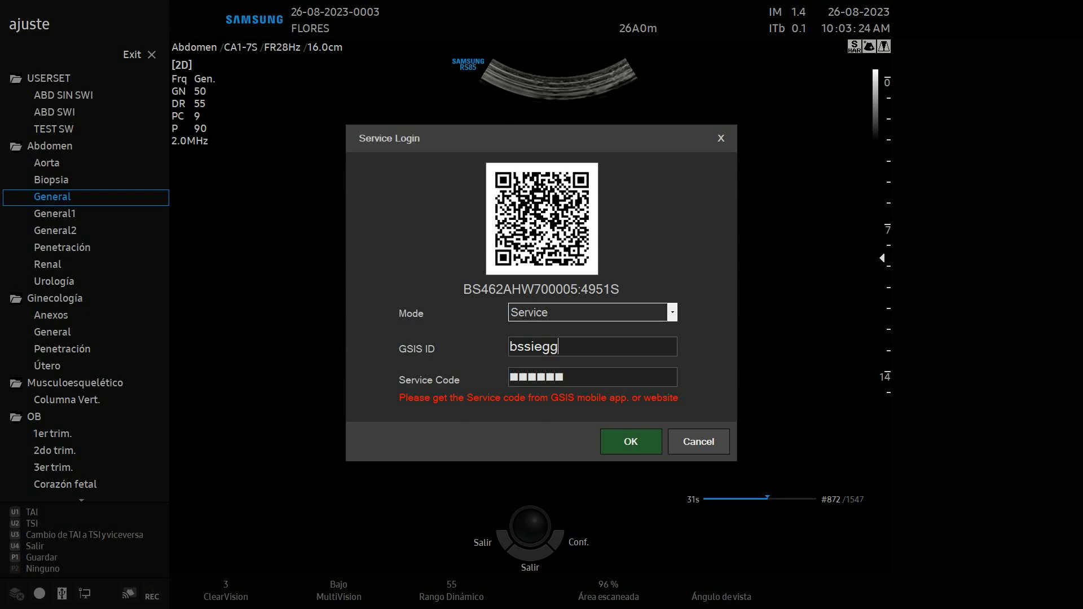
{"action": "key", "text": "Tab"}
{"action": "key", "text": "BackSpace"}
{"action": "key", "text": "BackSpace"}
{"action": "key", "text": "BackSpace"}
{"action": "key", "text": "BackSpace"}
{"action": "key", "text": "BackSpace"}
{"action": "key", "text": "BackSpace"}
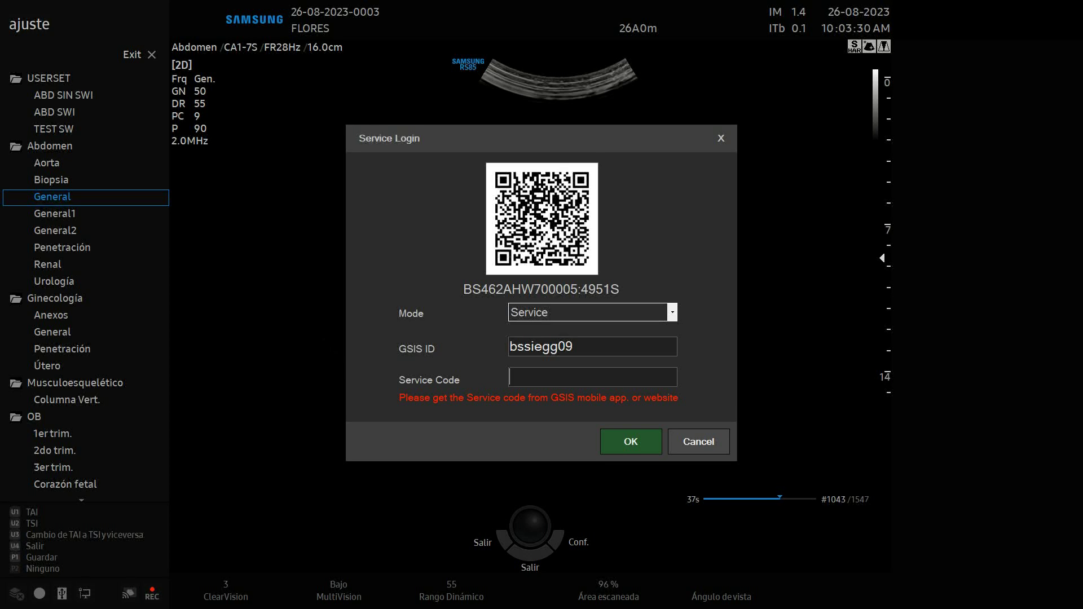
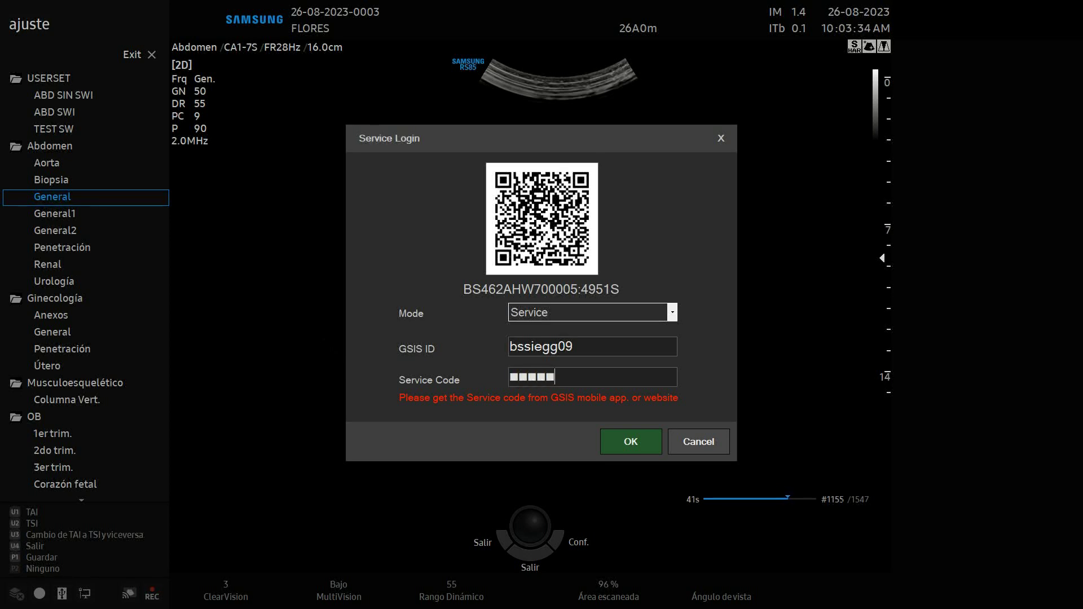
{"action": "key", "text": "Return"}
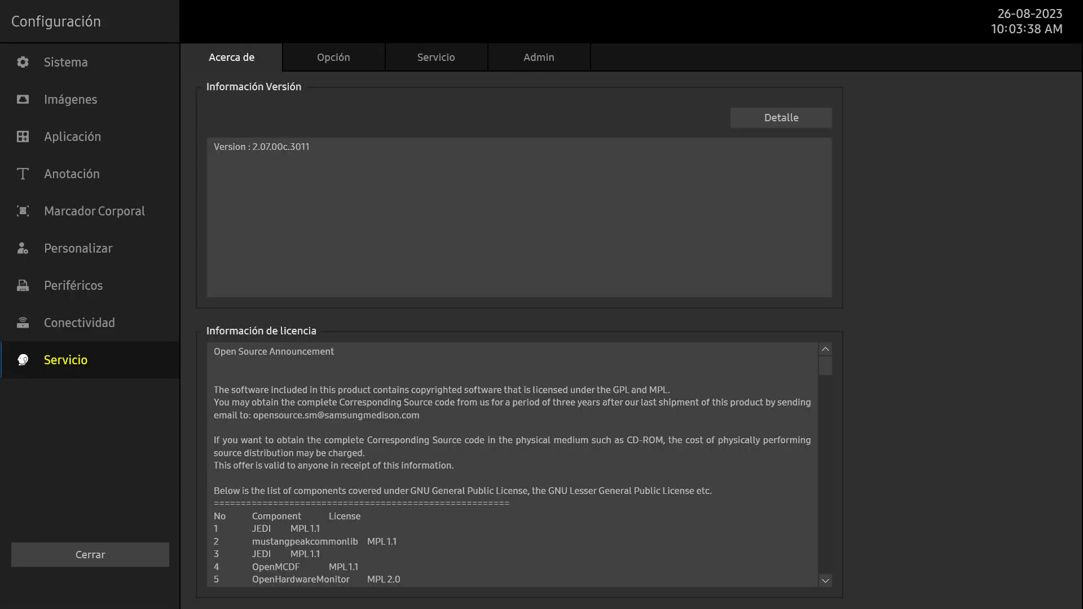
Set the system region to Global in the service Admin panel and apply it with Conf
{"action": "left_click", "coordinate": [539, 57]}
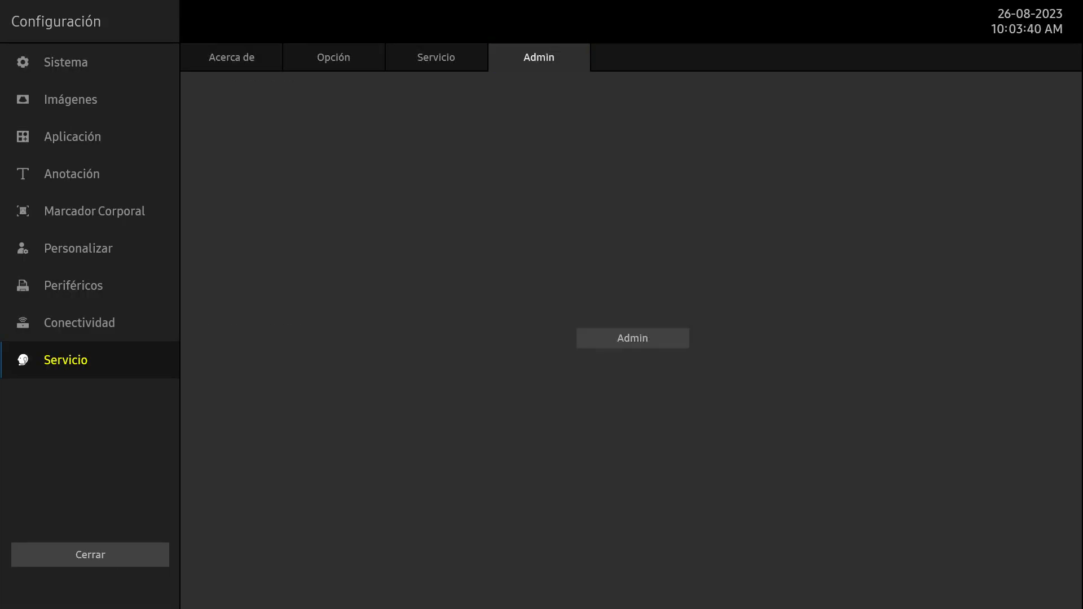
{"action": "left_click", "coordinate": [632, 338]}
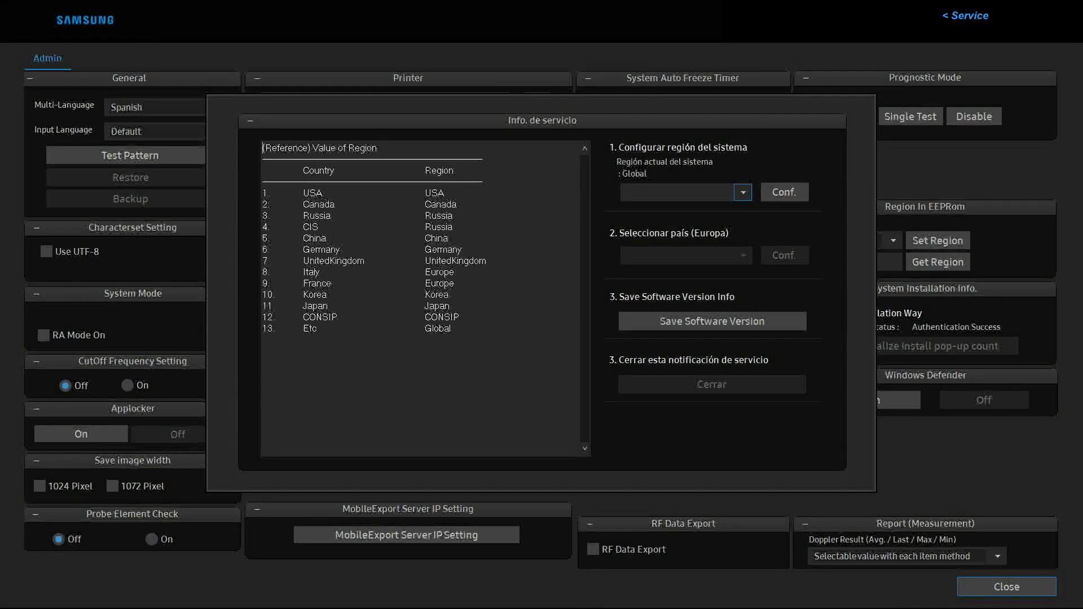
{"action": "left_click", "coordinate": [743, 193]}
{"action": "left_click", "coordinate": [636, 207]}
{"action": "left_click", "coordinate": [784, 192]}
Dismiss the service notification and close the Admin panel and setup, returning to 2D abdominal imaging
{"action": "left_click", "coordinate": [712, 384]}
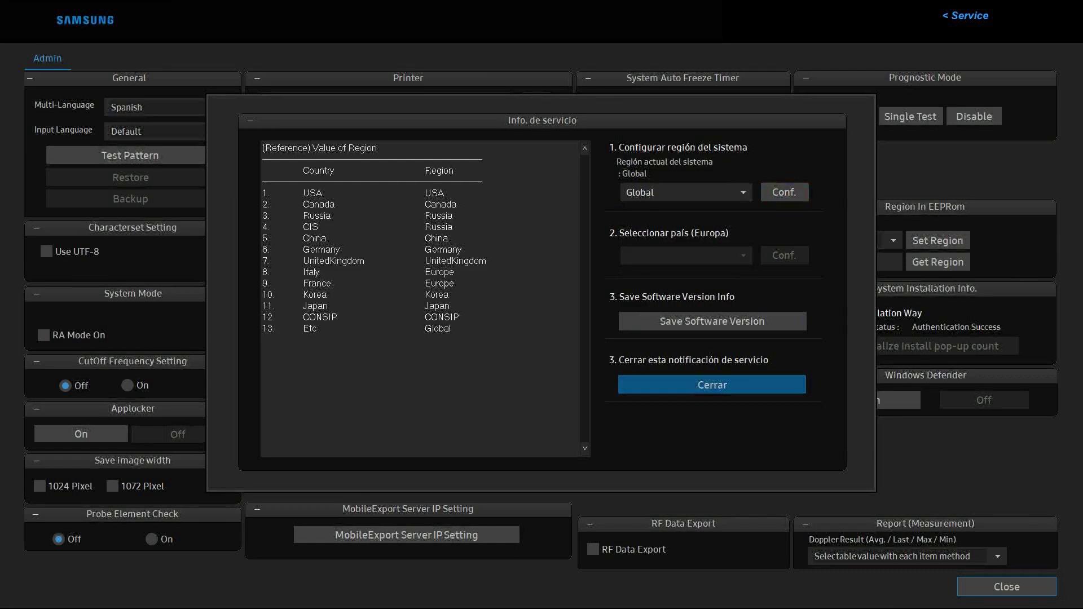
{"action": "left_click", "coordinate": [540, 367]}
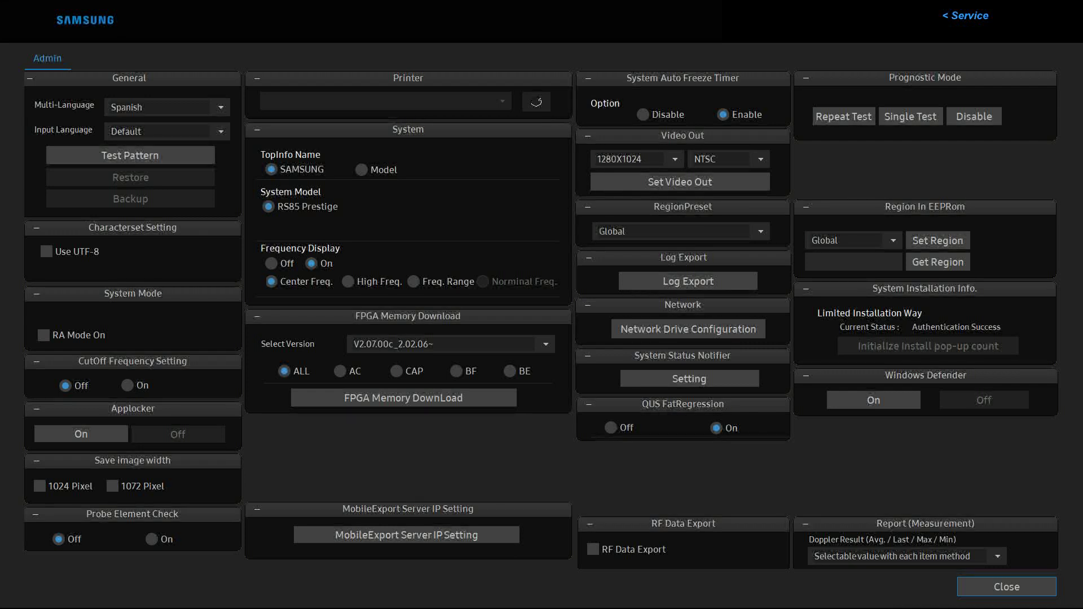
{"action": "key", "text": "Return"}
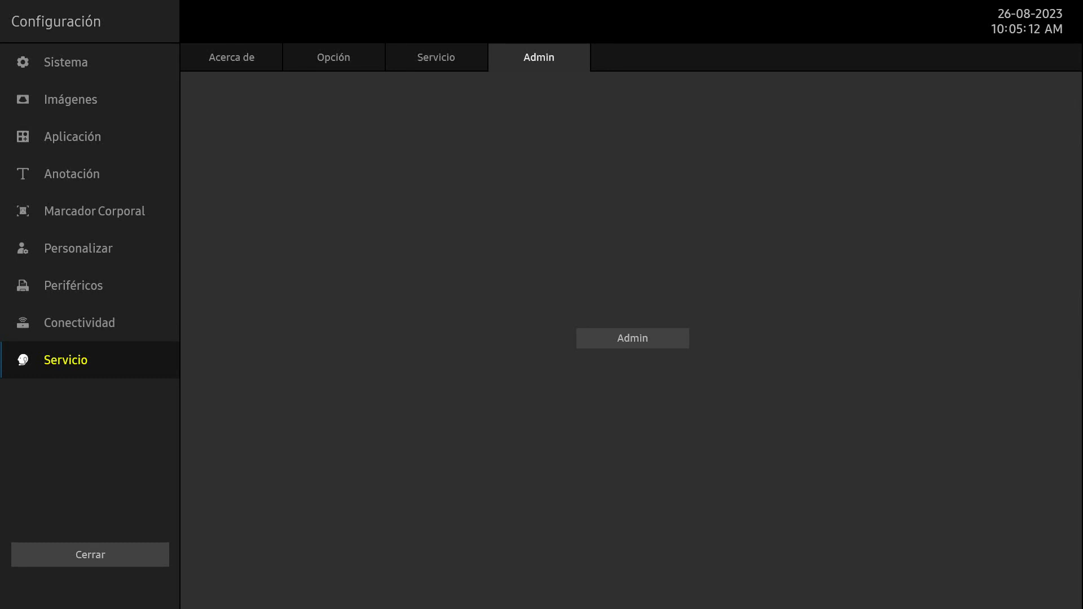
{"action": "key", "text": "Escape"}
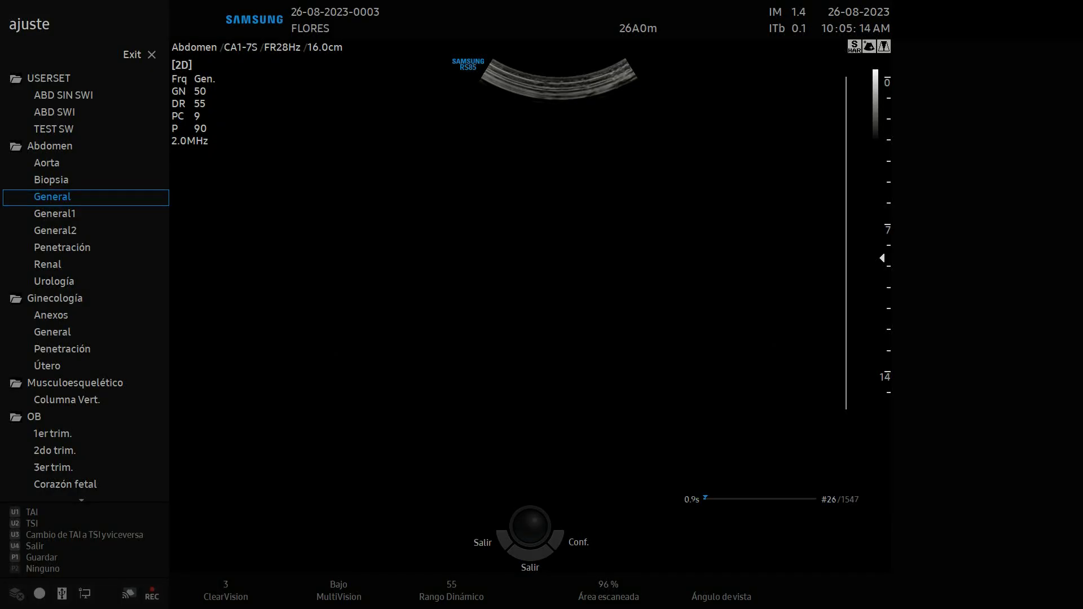